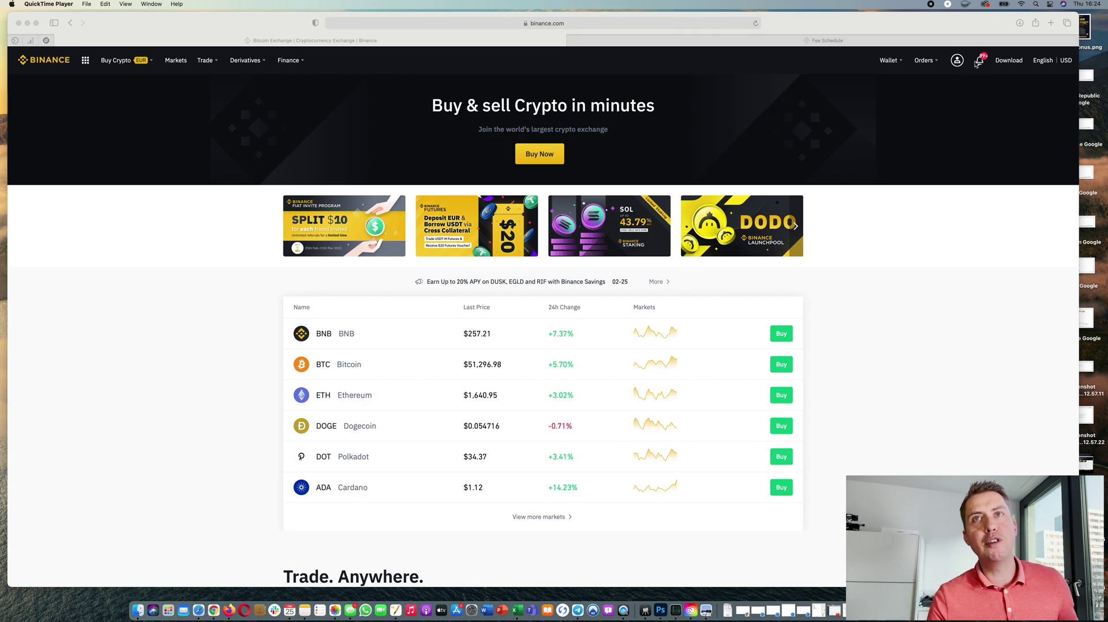
Step: Open the USDⓈ-M Futures trading page and switch the BTCUSDT chart to the 1H interval
{"action": "left_click", "coordinate": [892, 64]}
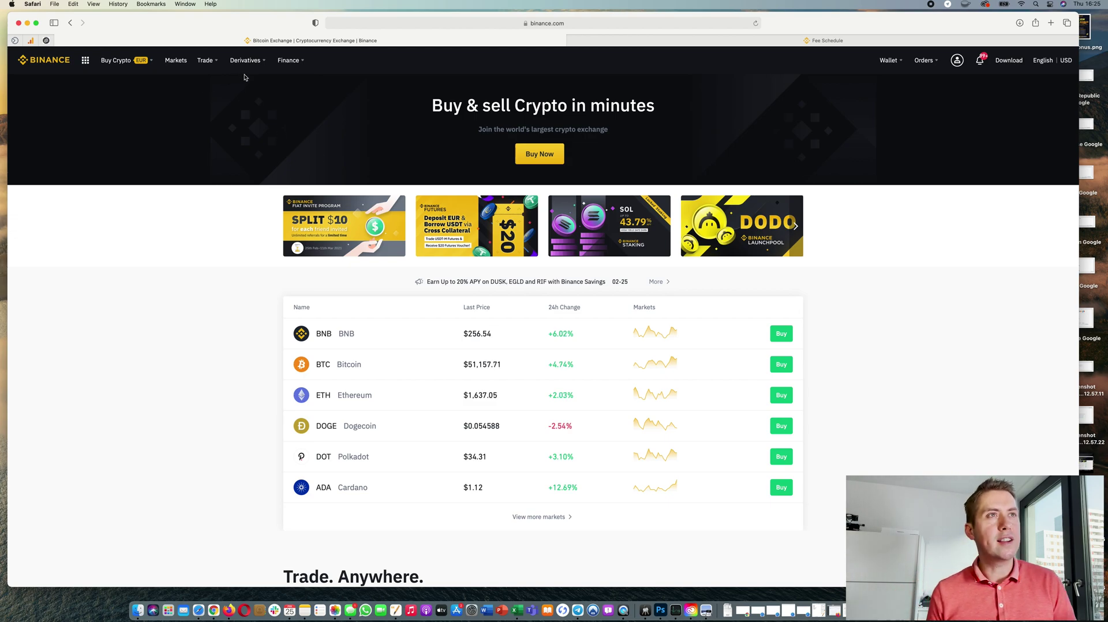
{"action": "mouse_move", "coordinate": [250, 70]}
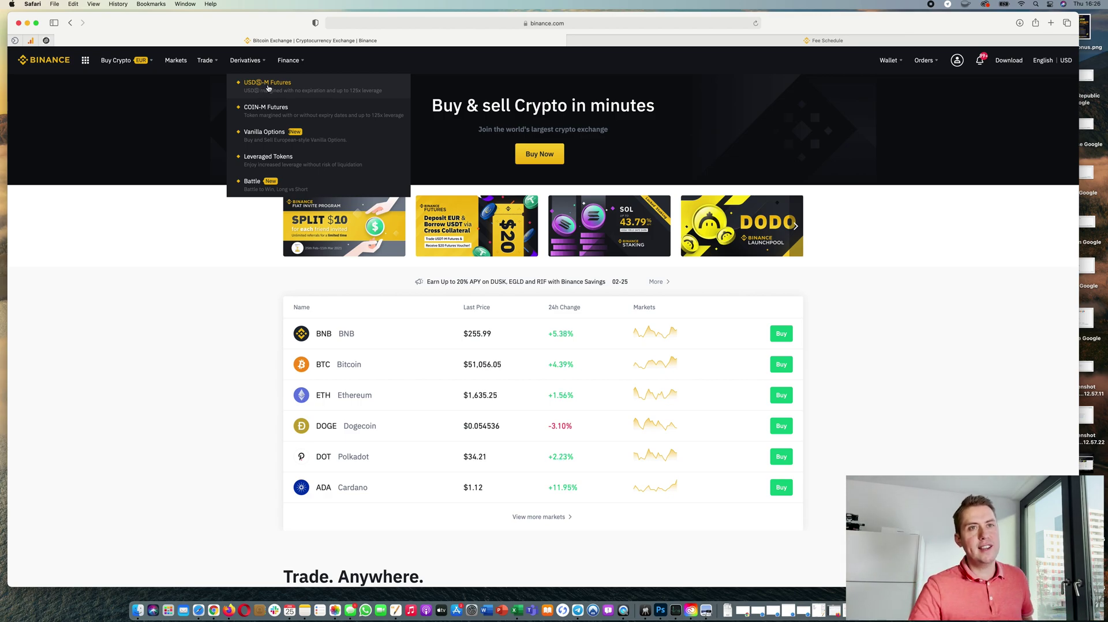
{"action": "left_click", "coordinate": [267, 84]}
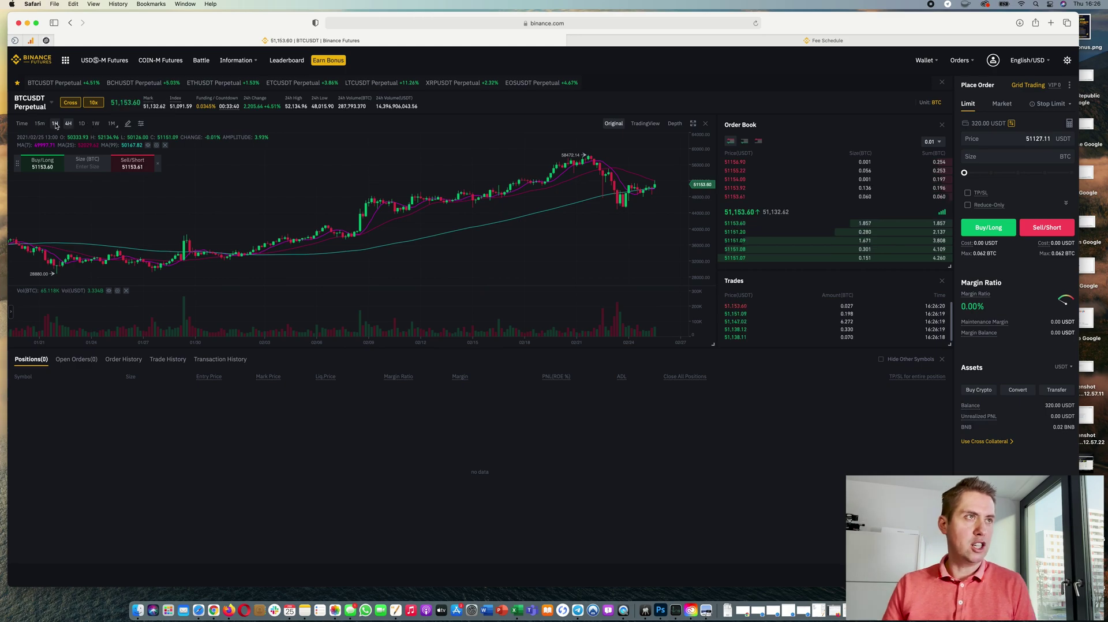
{"action": "left_click", "coordinate": [55, 123]}
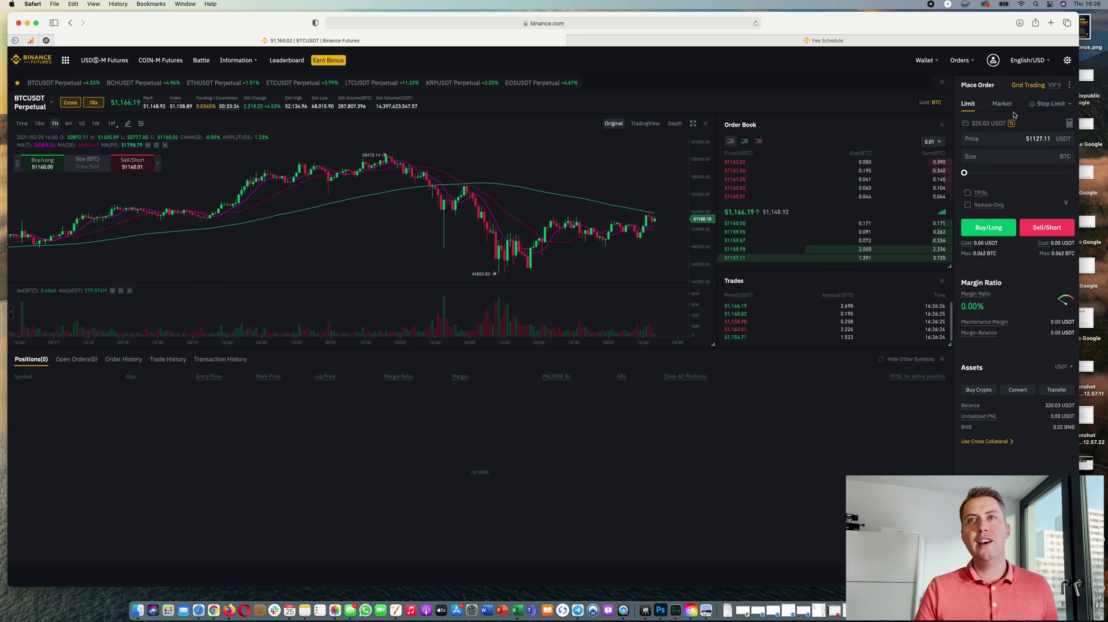
Step: Preview a USDT transfer between the Spot Wallet and USDⓈ-M Futures with 50% and the full available amount, and close it without transferring
{"action": "left_click", "coordinate": [980, 155]}
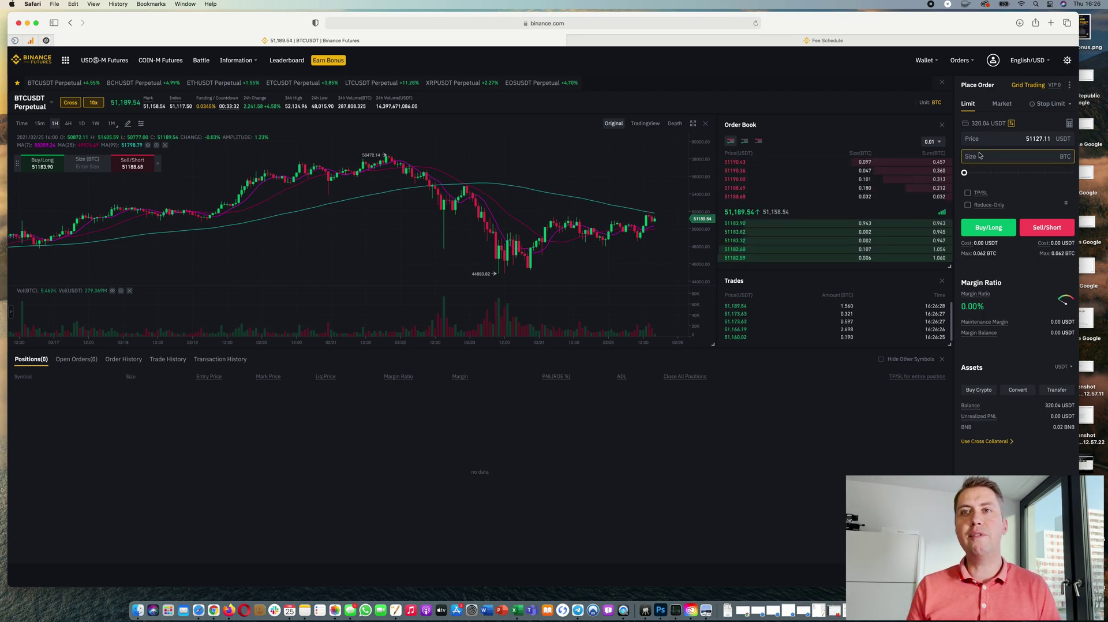
{"action": "left_click", "coordinate": [1063, 393]}
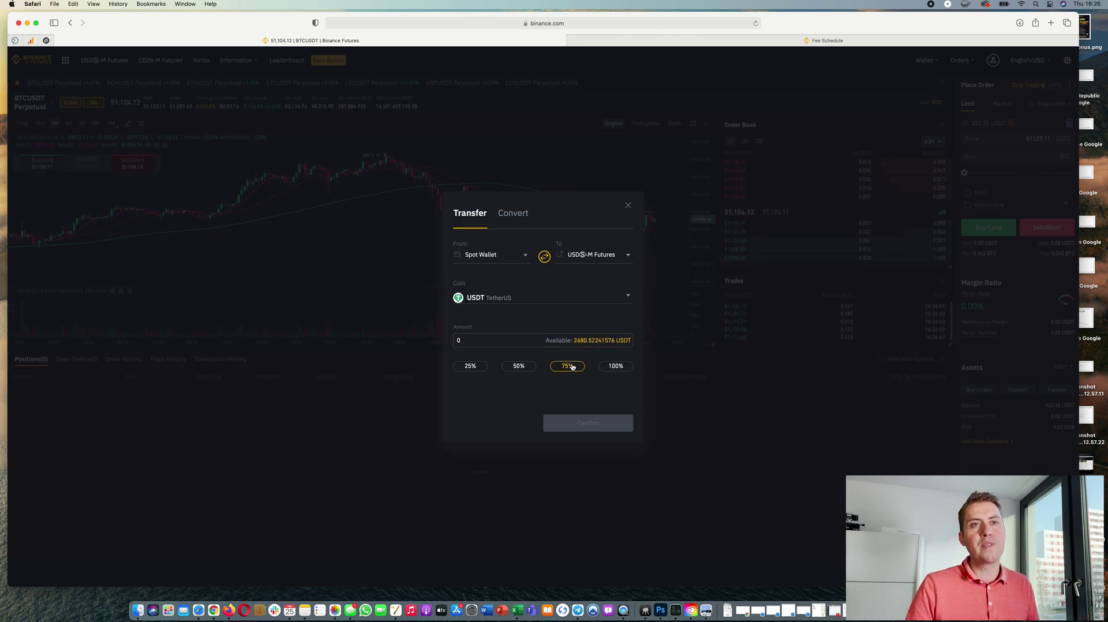
{"action": "left_click", "coordinate": [524, 370]}
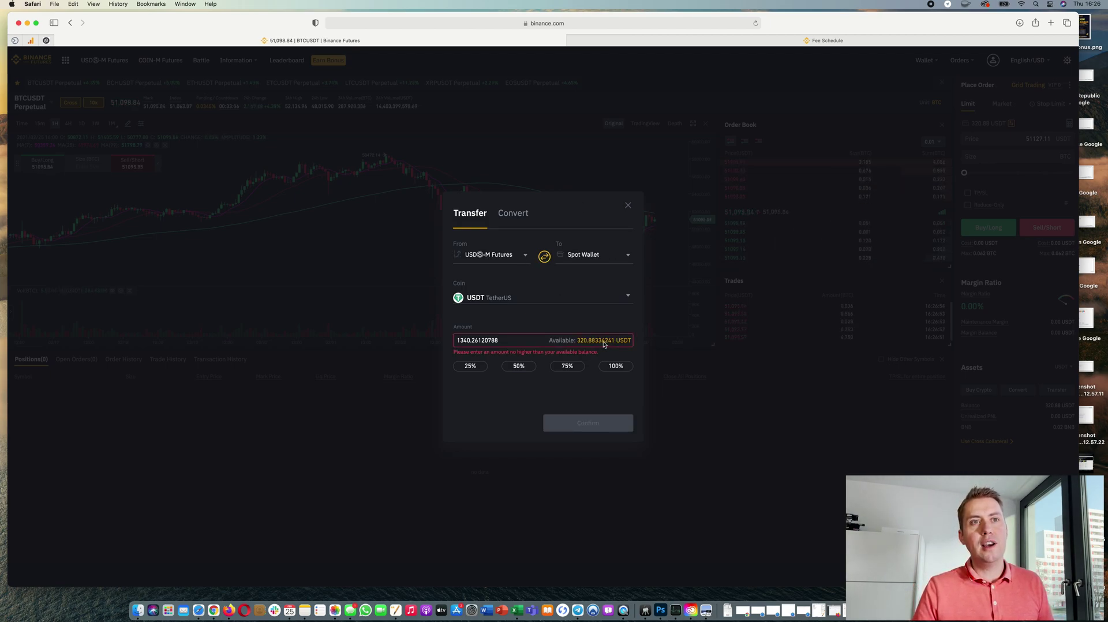
{"action": "left_click", "coordinate": [604, 344]}
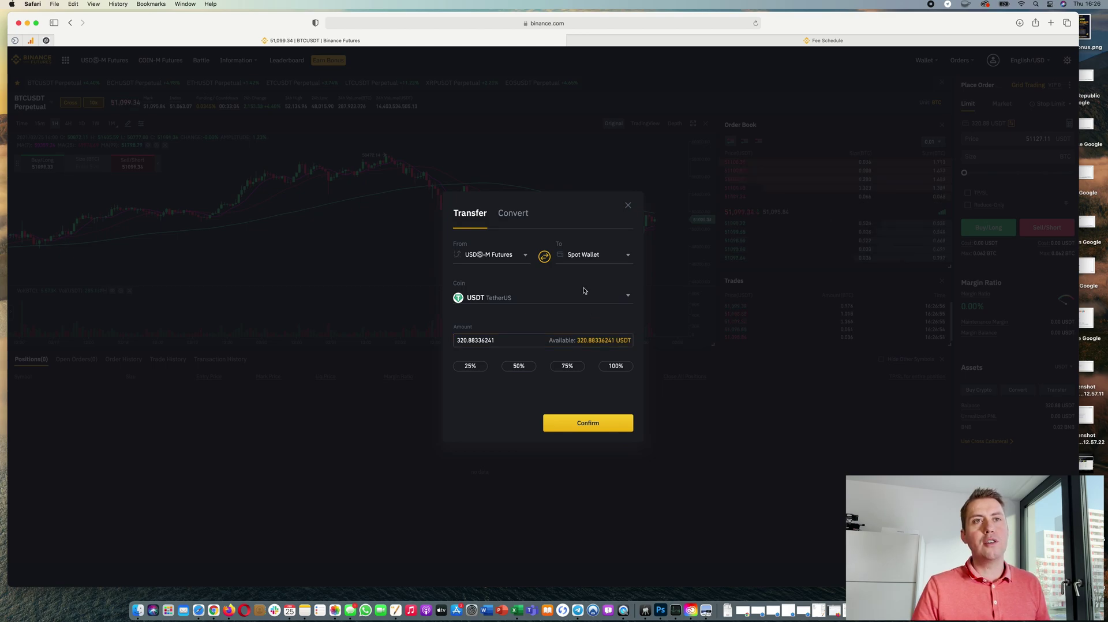
{"action": "left_click", "coordinate": [545, 256]}
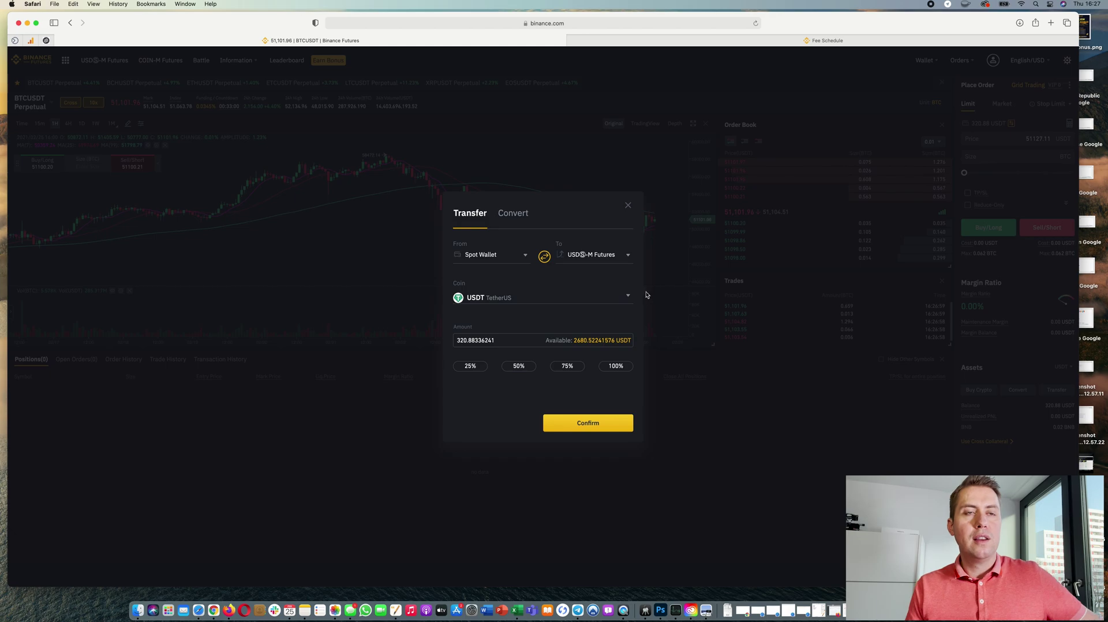
{"action": "left_click", "coordinate": [628, 207]}
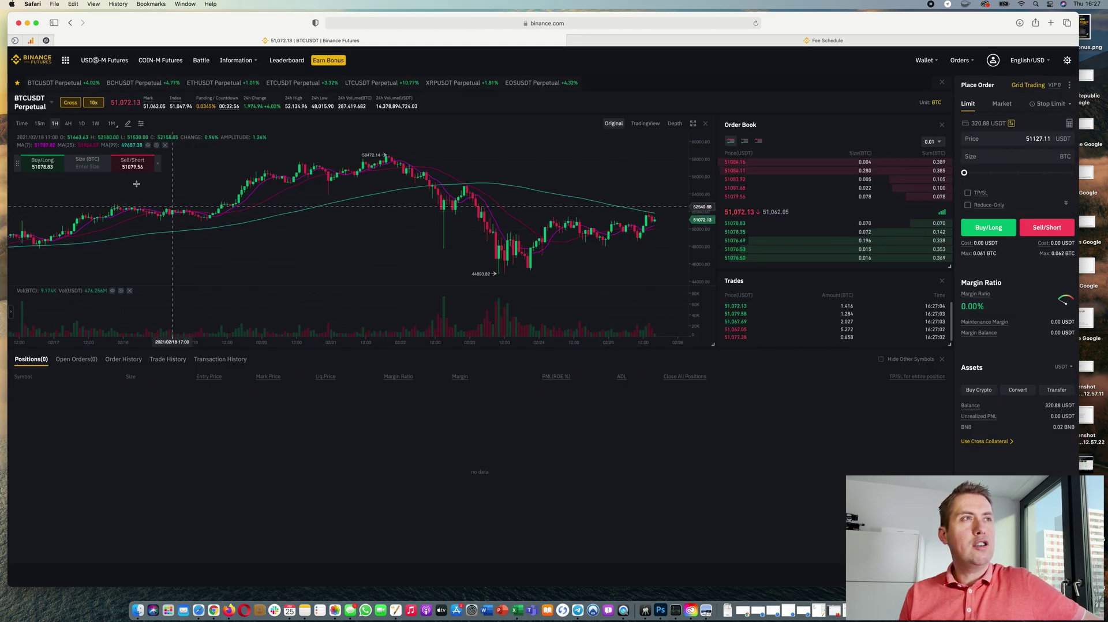
Step: Search the futures contract list for btc and examine the funding rate and countdown of the BTCUSDT perpetual contract
{"action": "mouse_move", "coordinate": [27, 103]}
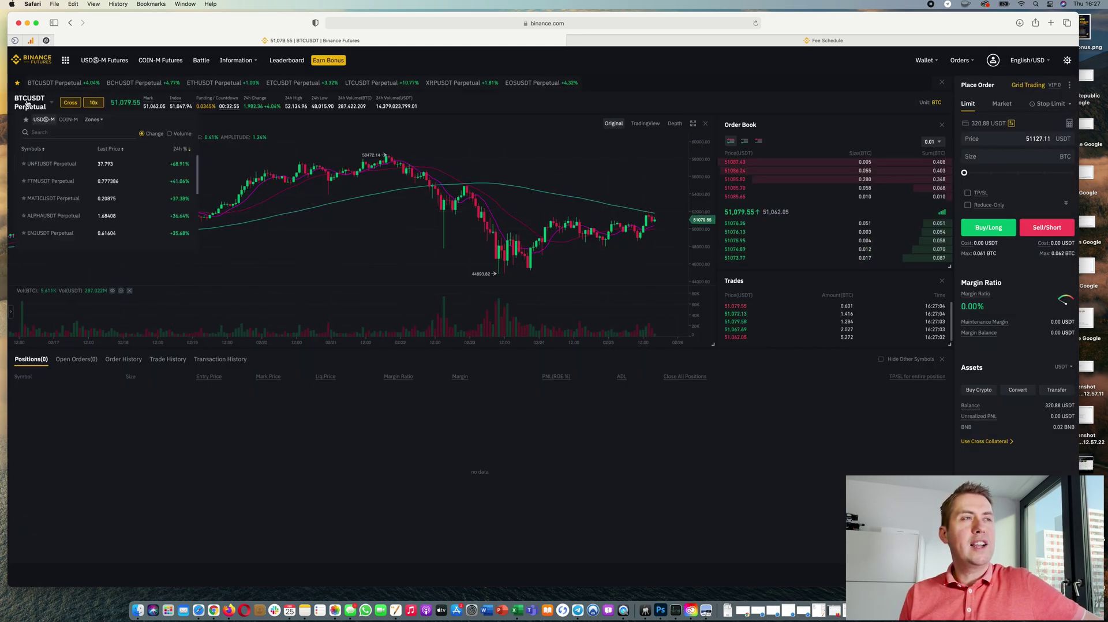
{"action": "left_click", "coordinate": [38, 136]}
{"action": "type", "text": "btc"}
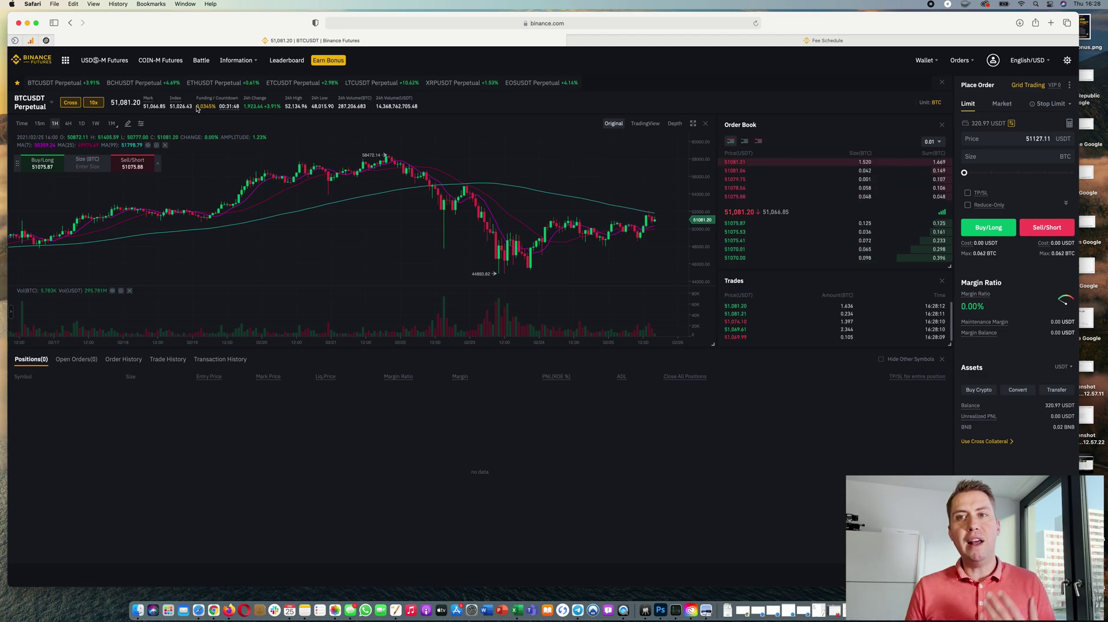
{"action": "scroll", "coordinate": [197, 109], "scroll_direction": "up", "scroll_amount": 5}
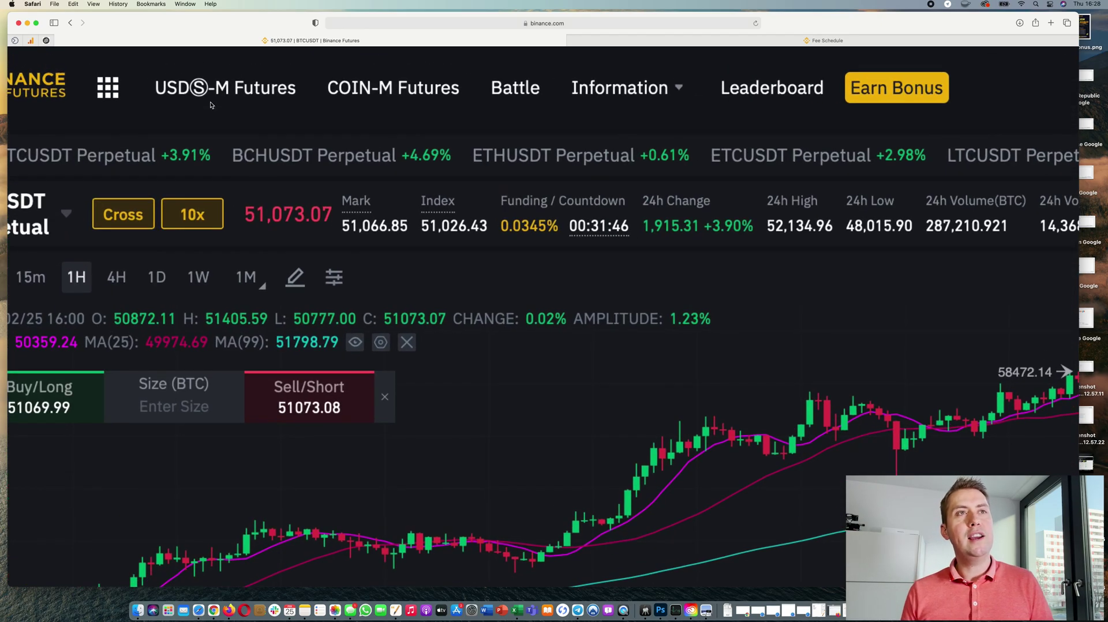
{"action": "scroll", "coordinate": [307, 109], "scroll_direction": "down", "scroll_amount": 5}
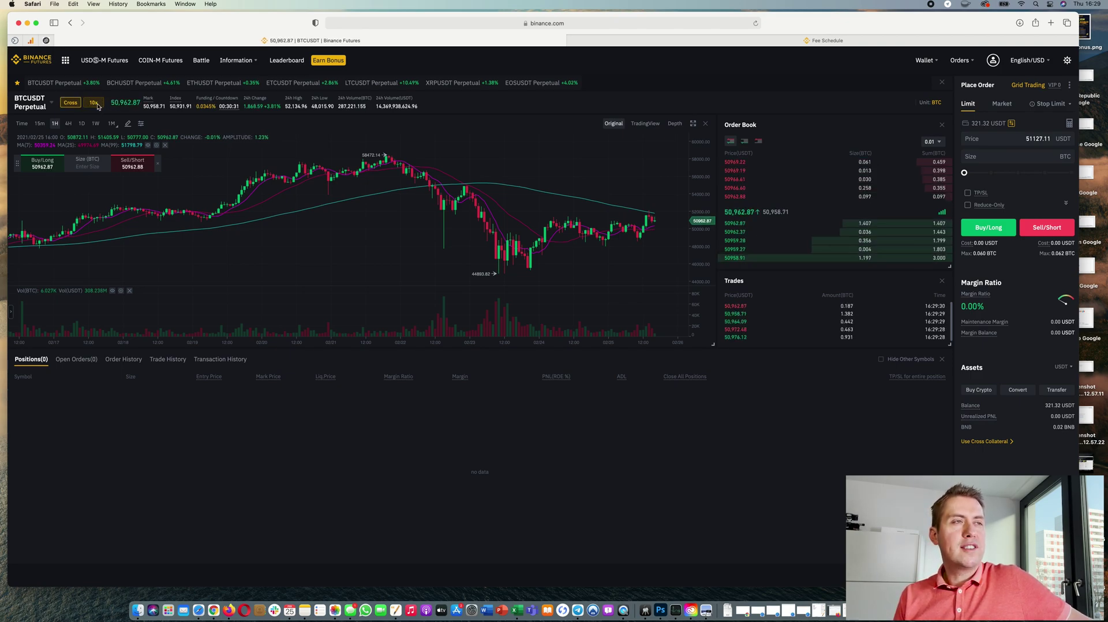
Step: Try leverage values of 13x and 5x for the BTCUSDT contract and leave the adjustment without applying it
{"action": "left_click", "coordinate": [94, 103]}
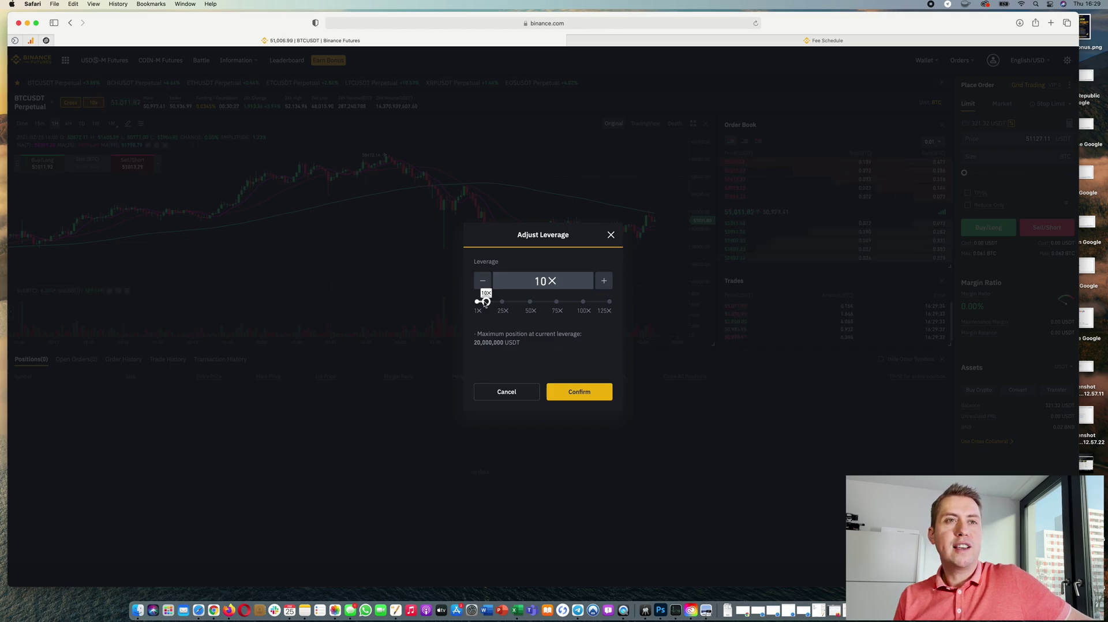
{"action": "mouse_move", "coordinate": [485, 304]}
{"action": "left_mouse_down"}
{"action": "mouse_move", "coordinate": [609, 302]}
{"action": "mouse_move", "coordinate": [489, 307]}
{"action": "left_mouse_up"}
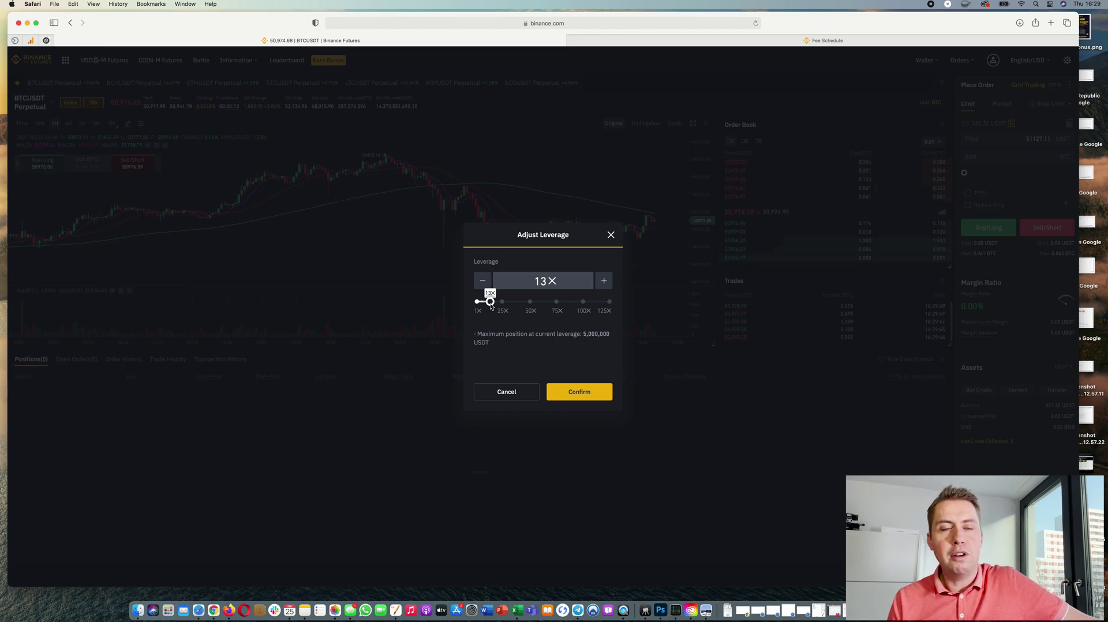
{"action": "left_click_drag", "start_coordinate": [488, 302], "coordinate": [484, 302]}
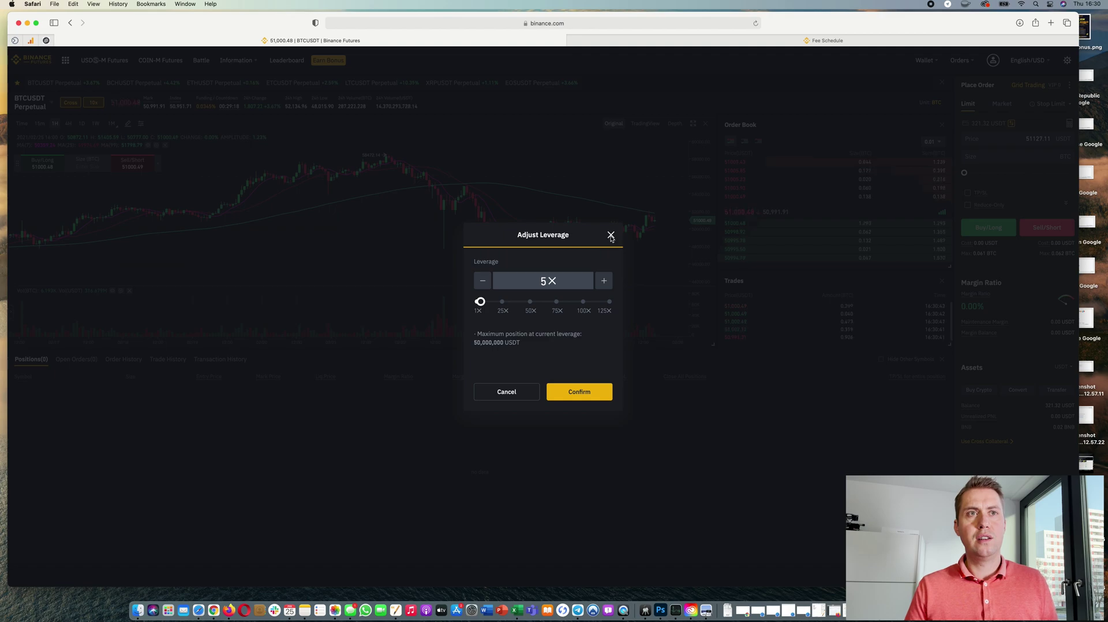
{"action": "left_click", "coordinate": [611, 236]}
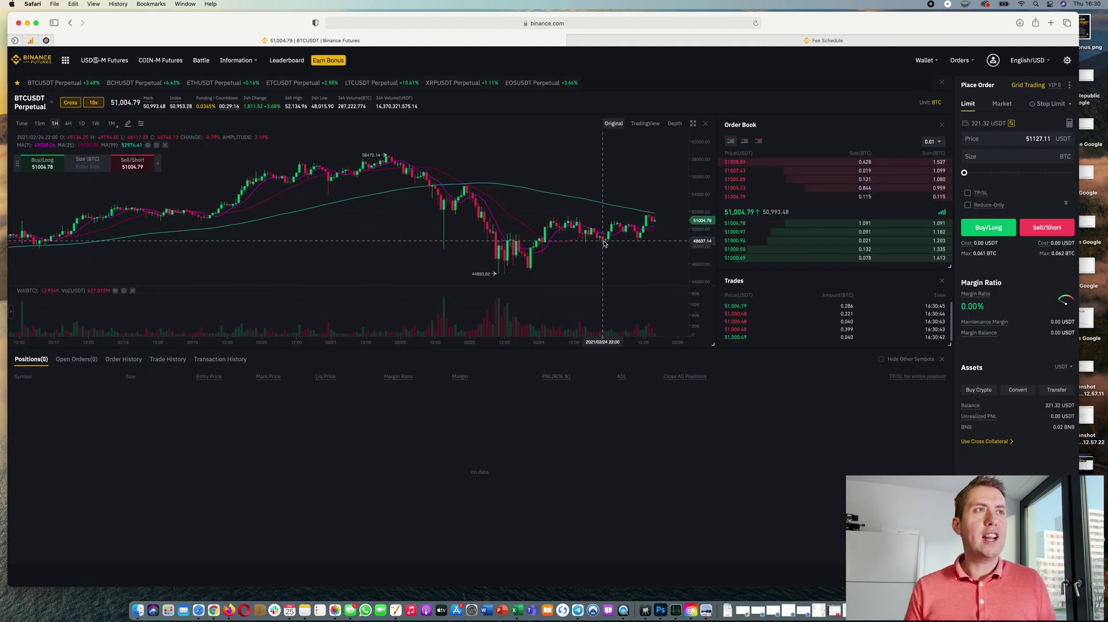
Step: Review the Cross and Isolated margin modes for BTCUSDT and look at the list of available USDⓈ-M contracts
{"action": "left_click", "coordinate": [72, 105]}
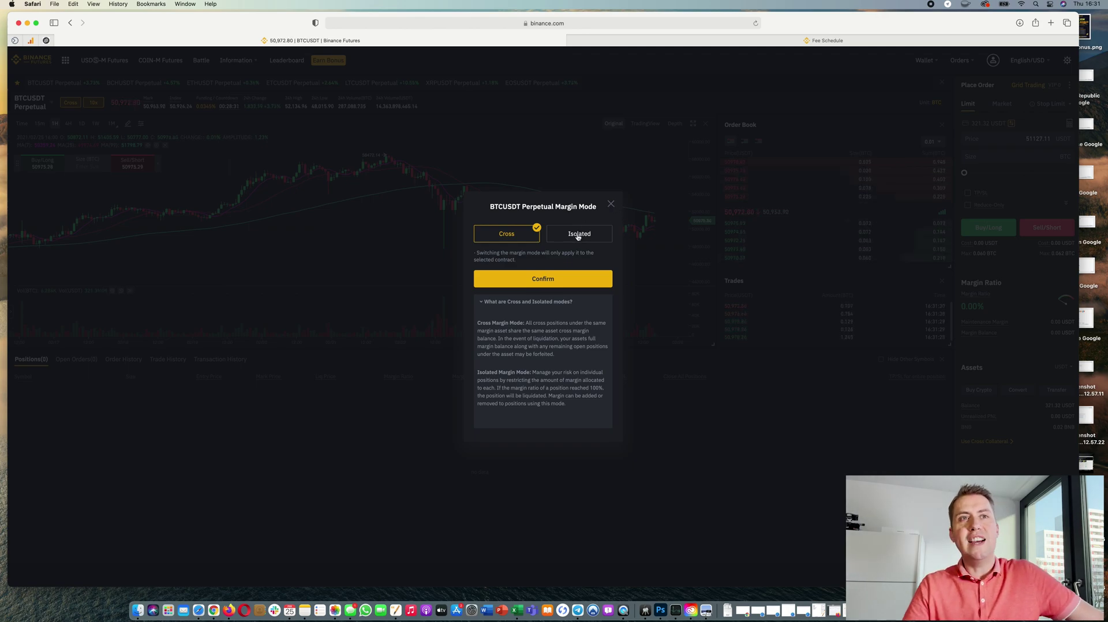
{"action": "left_click", "coordinate": [611, 205]}
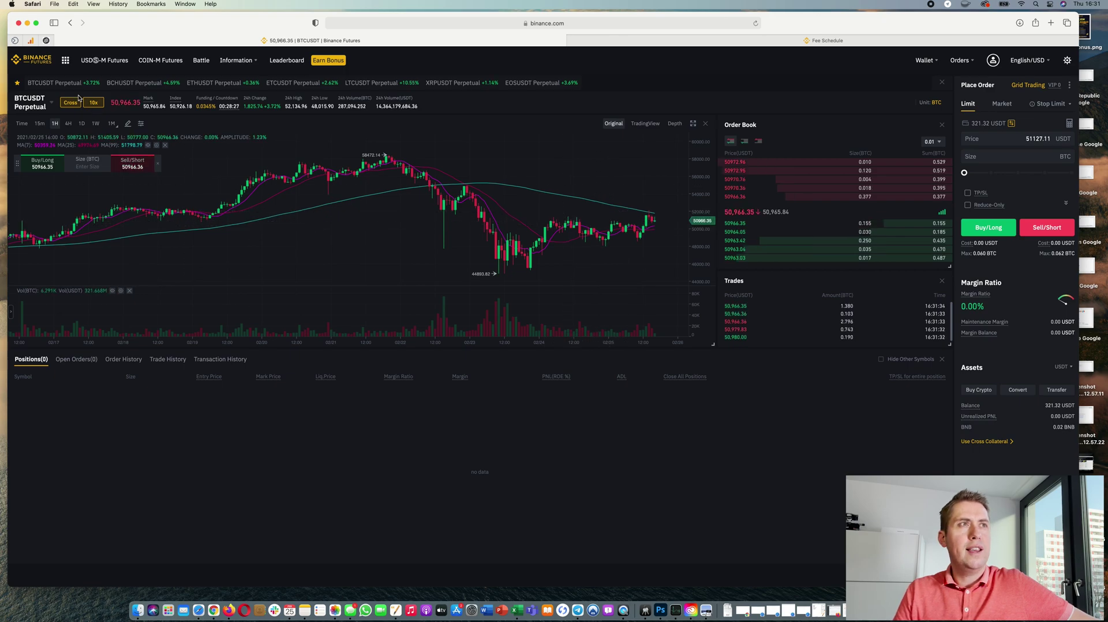
{"action": "mouse_move", "coordinate": [35, 103]}
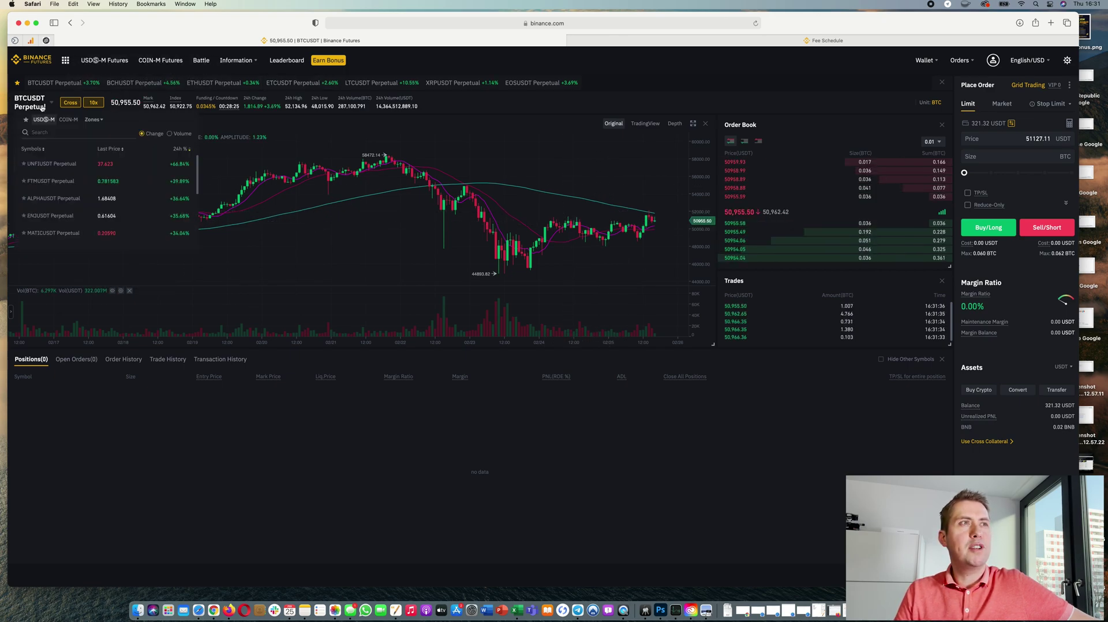
{"action": "left_click", "coordinate": [51, 134]}
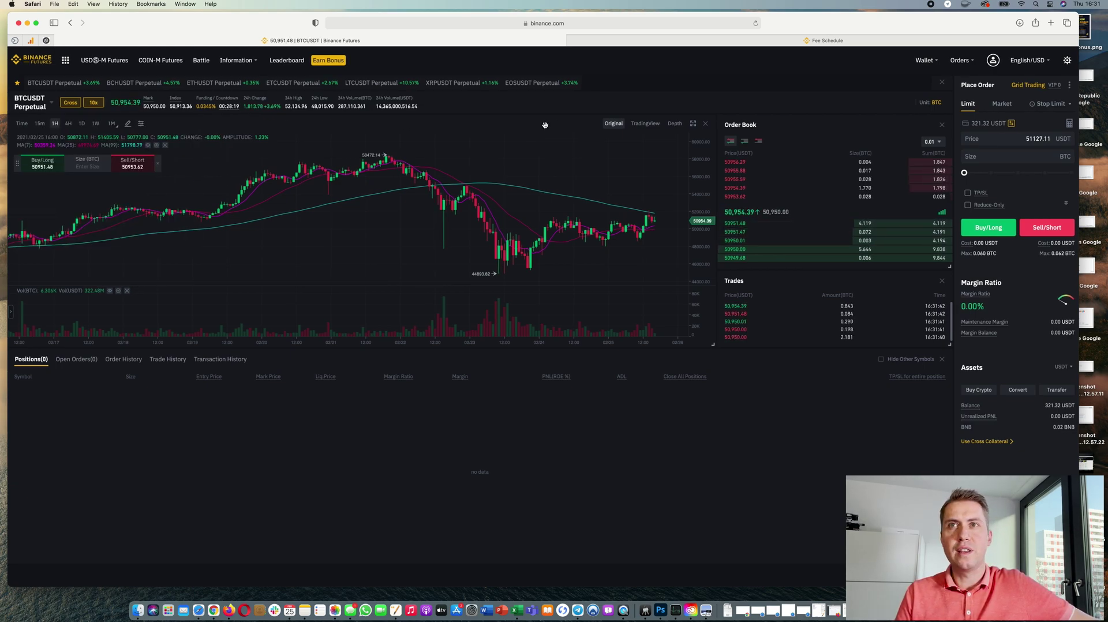
Step: Compare the Limit and Market order forms, setting the market order's size to 100%
{"action": "left_click", "coordinate": [969, 158]}
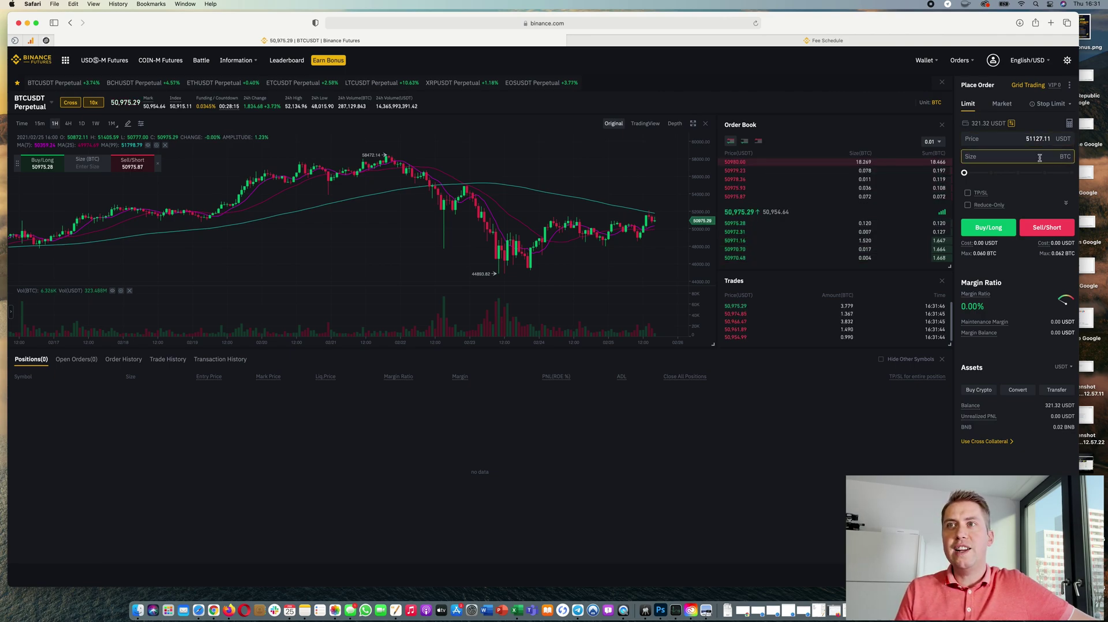
{"action": "left_click", "coordinate": [1001, 104]}
{"action": "left_click", "coordinate": [968, 104]}
{"action": "left_click", "coordinate": [1002, 104]}
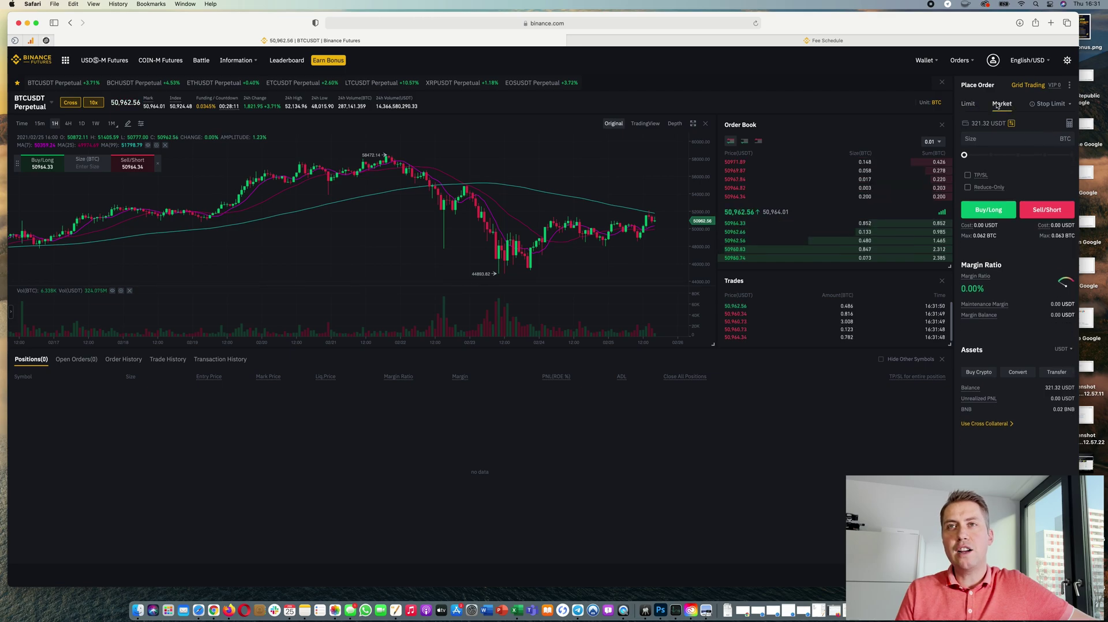
{"action": "left_click", "coordinate": [1044, 140]}
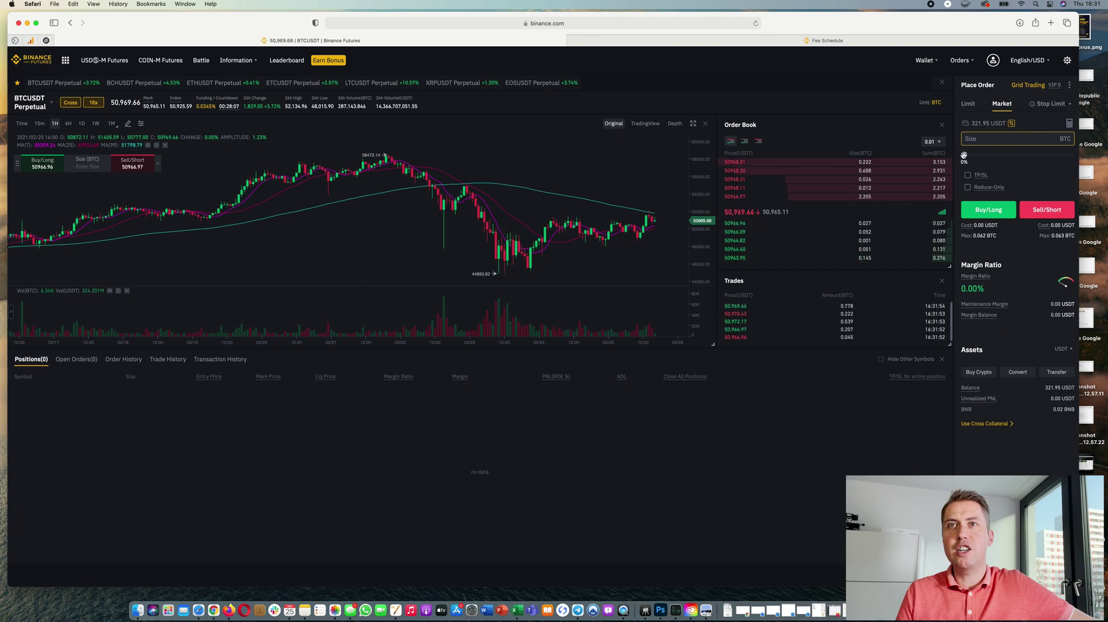
{"action": "left_click_drag", "start_coordinate": [965, 155], "coordinate": [1083, 160]}
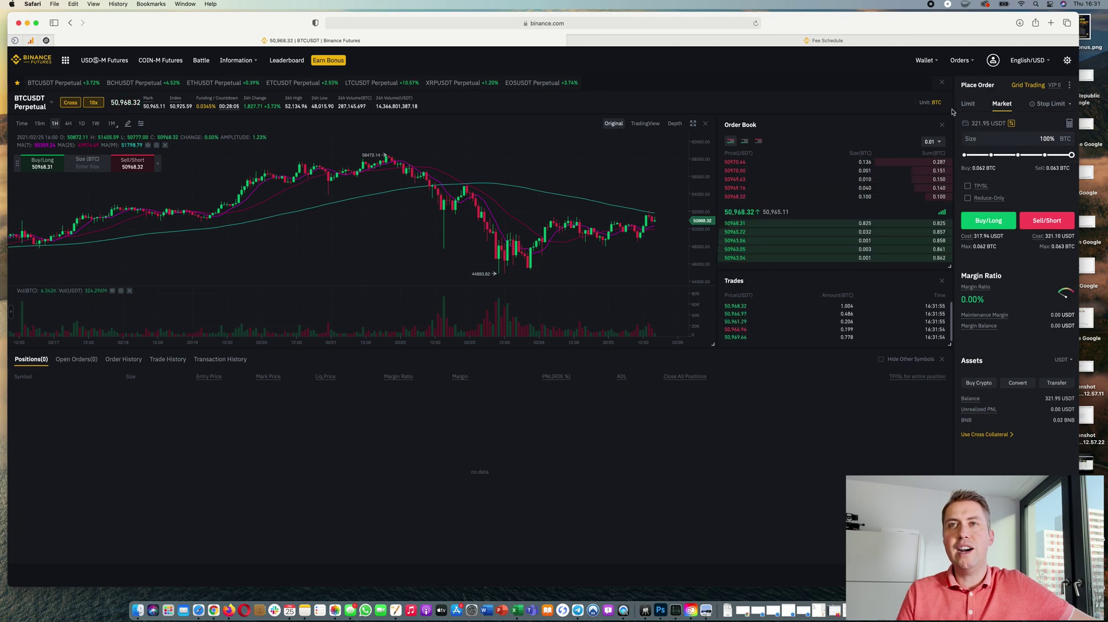
{"action": "left_click", "coordinate": [969, 105]}
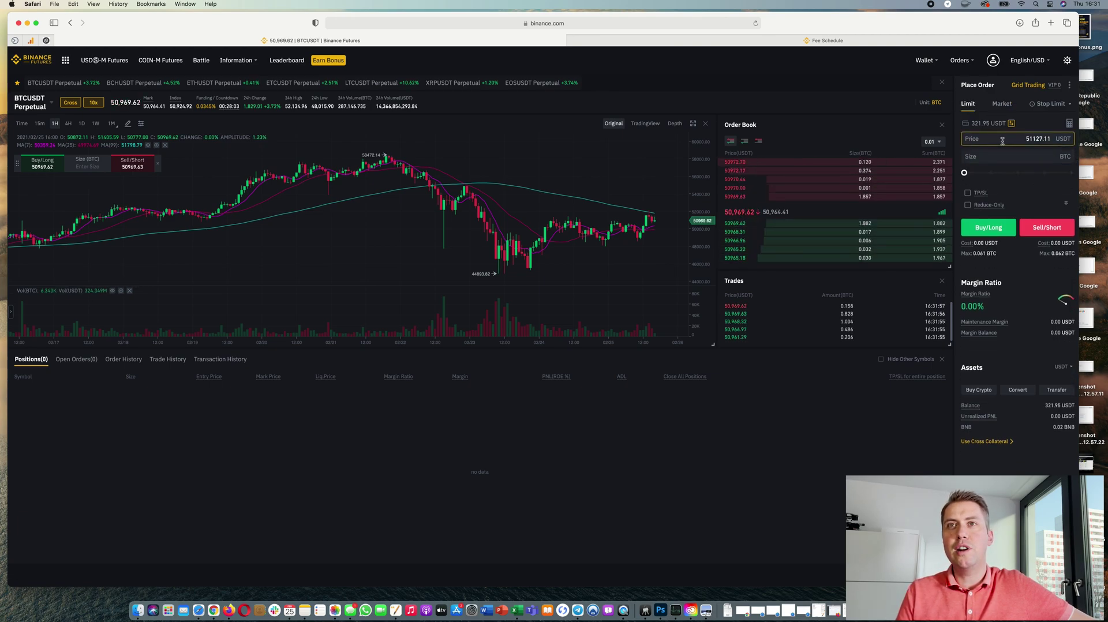
{"action": "left_click", "coordinate": [1002, 104]}
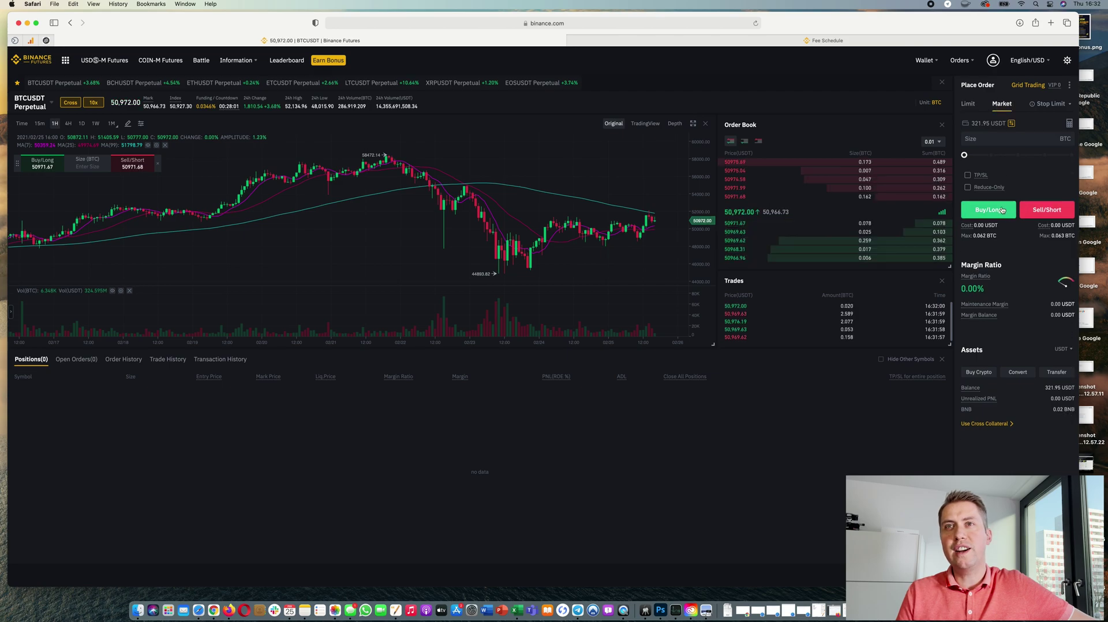
{"action": "left_click_drag", "start_coordinate": [965, 155], "coordinate": [1083, 155]}
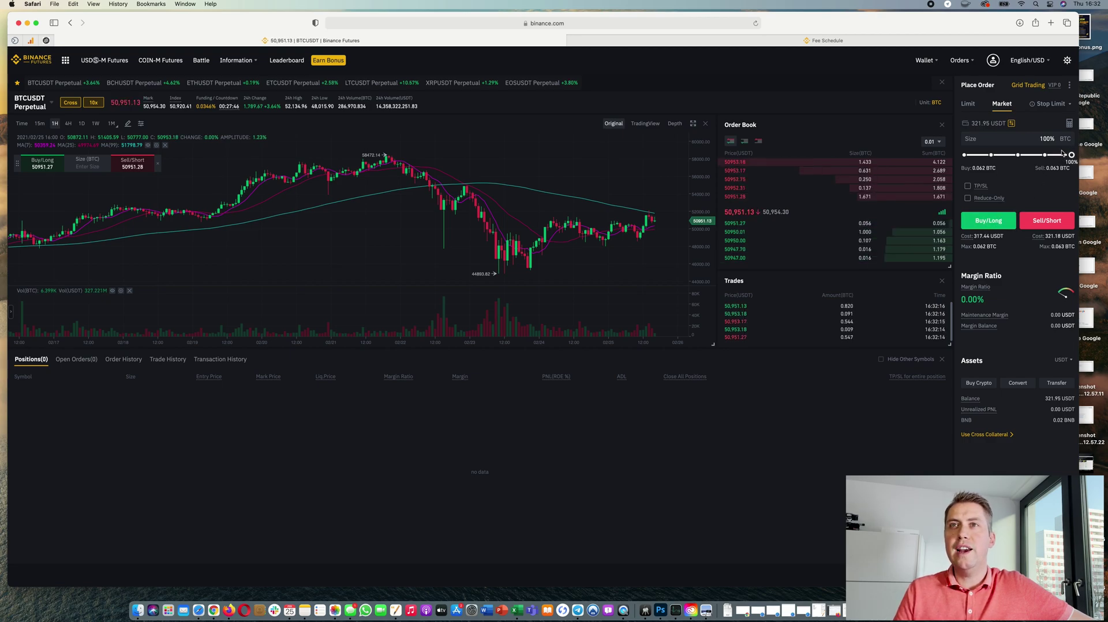
Step: Switch the BTCUSDT order to Limit and set its price to 49000 USDT
{"action": "left_click", "coordinate": [968, 103]}
{"action": "left_click", "coordinate": [1038, 139]}
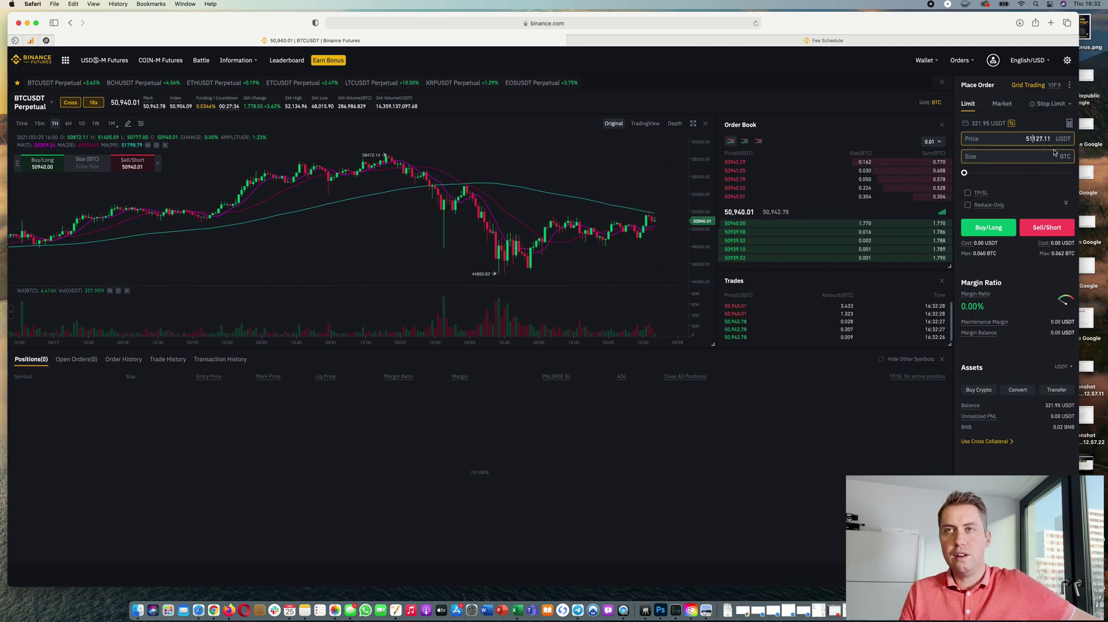
{"action": "left_click", "coordinate": [1035, 139]}
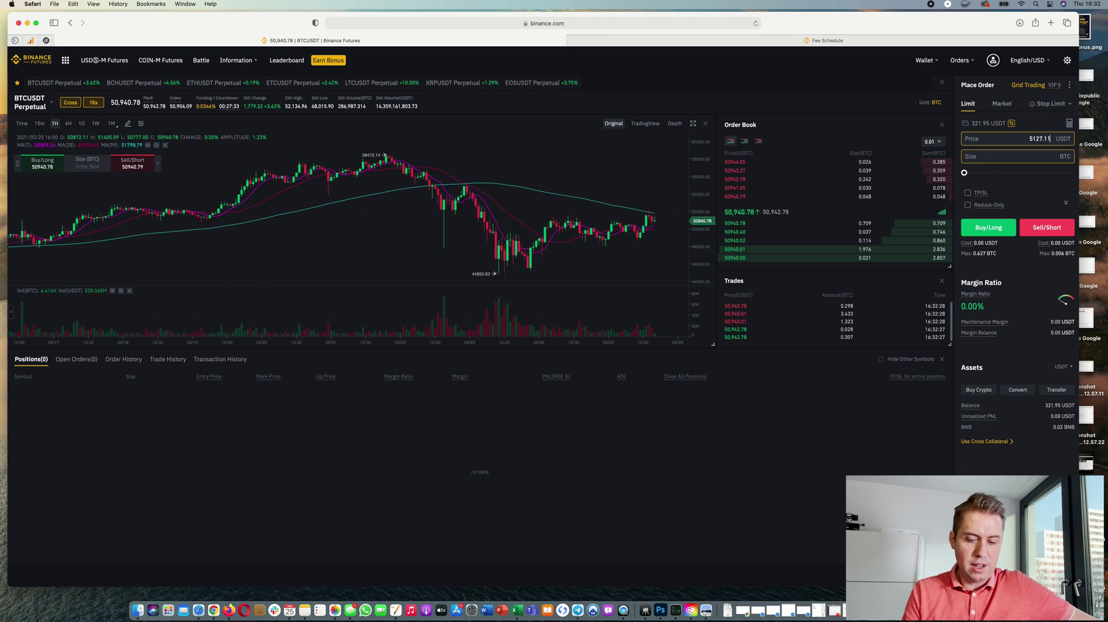
{"action": "left_click", "coordinate": [1035, 139]}
{"action": "key", "text": "BackSpace"}
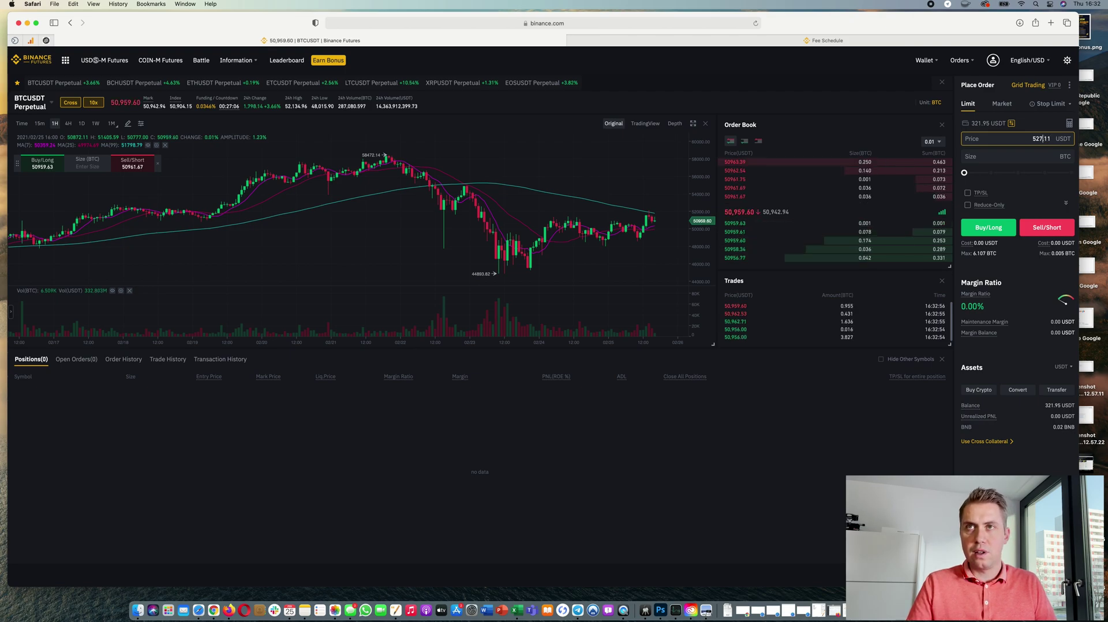
{"action": "key", "text": "super+a"}
{"action": "key", "text": "BackSpace"}
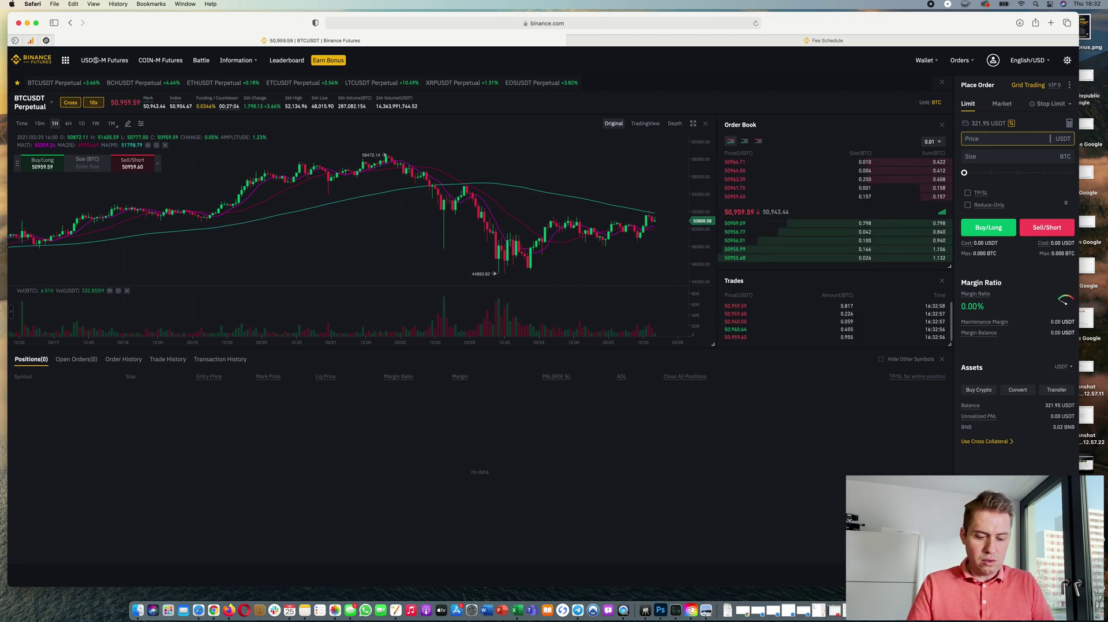
{"action": "type", "text": "49000"}
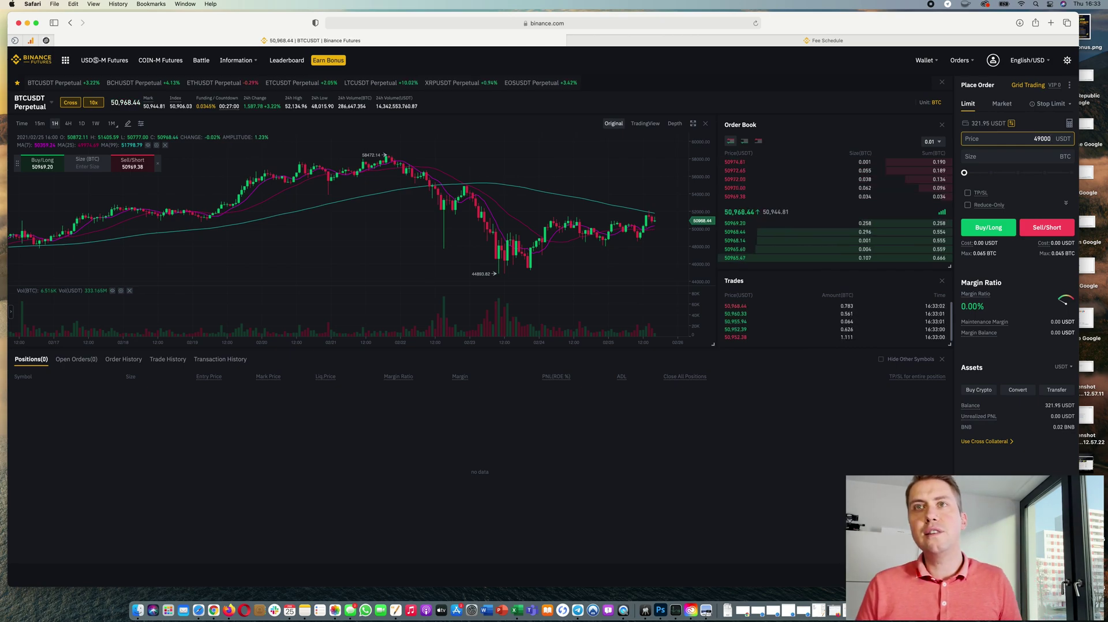
{"action": "key", "text": "Tab"}
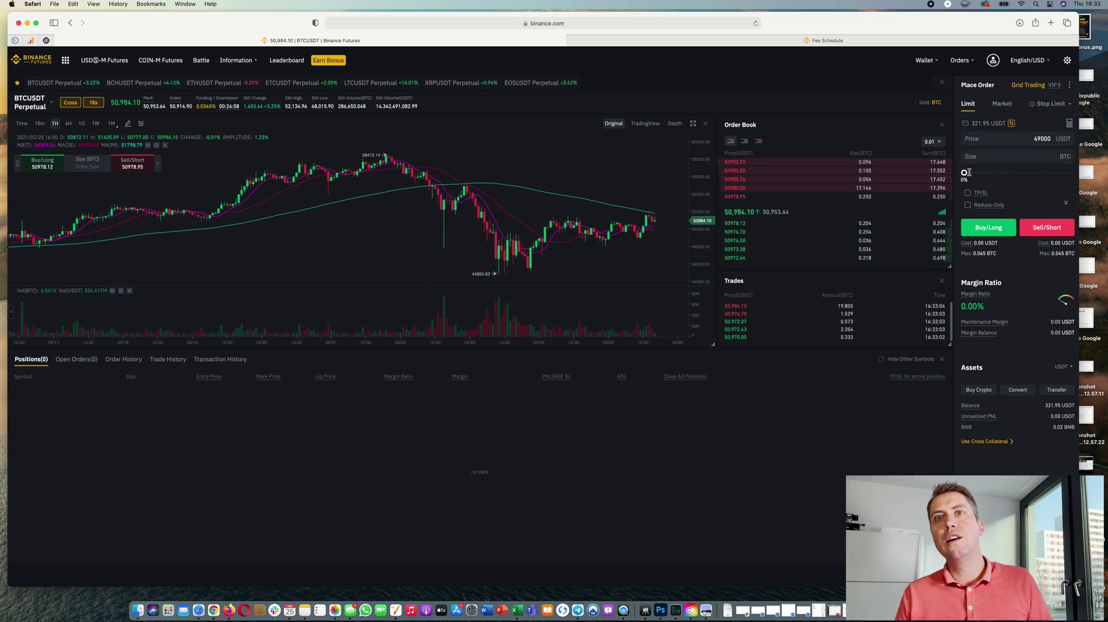
Step: Set the size of the BTCUSDT limit order to 100%
{"action": "left_click_drag", "start_coordinate": [964, 172], "coordinate": [1083, 175]}
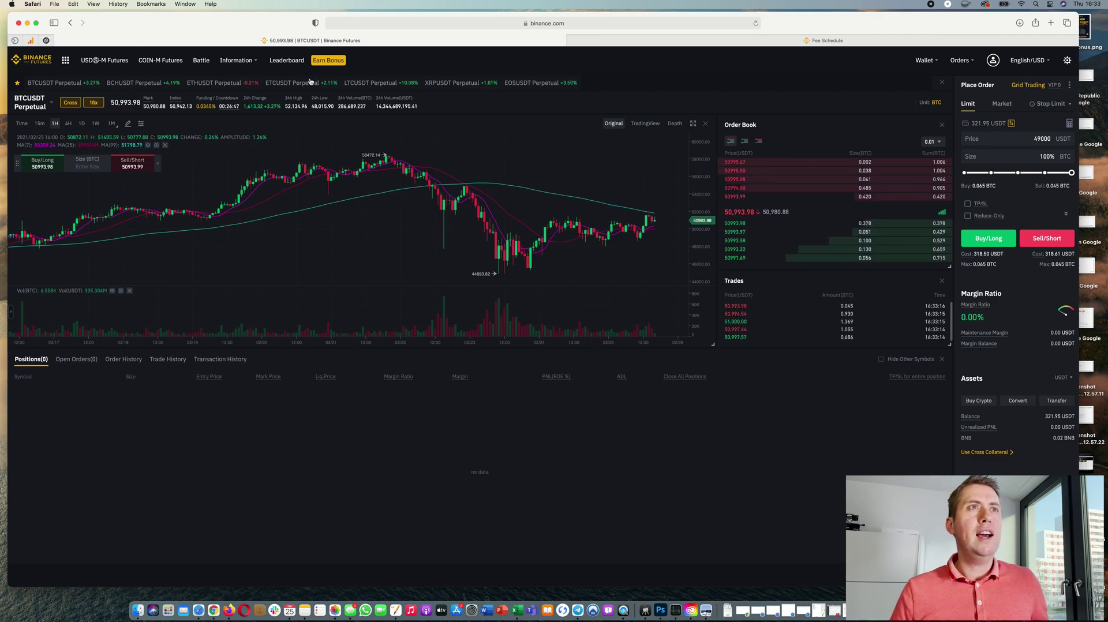
Step: Open the futures Leaderboard and filter the ROI rankings to users sharing positions over the Weekly time interval
{"action": "left_click", "coordinate": [293, 62]}
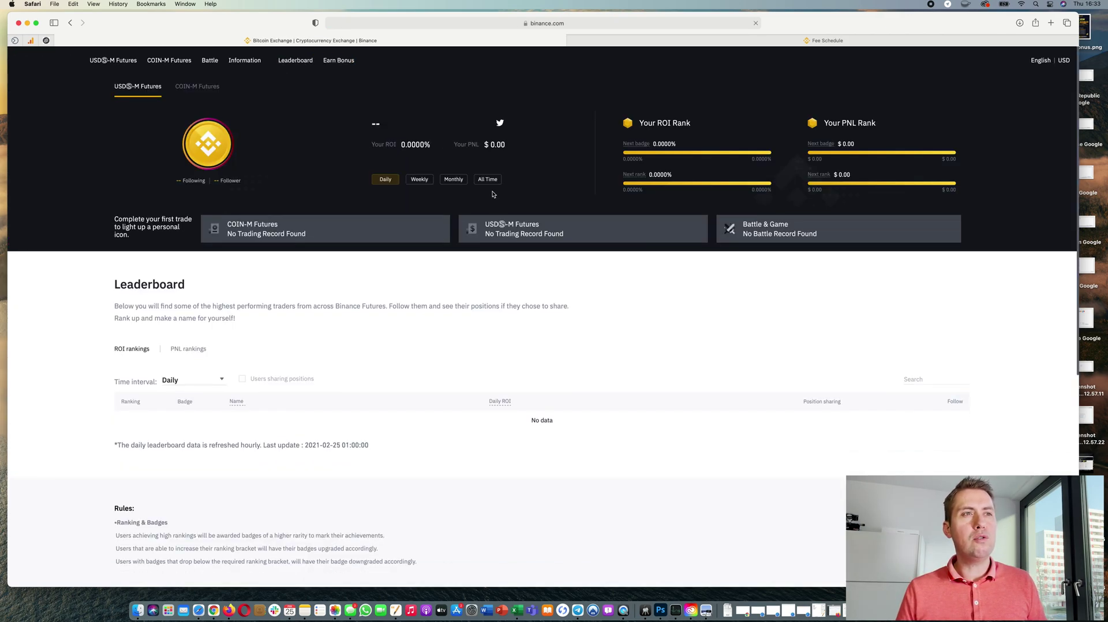
{"action": "left_click", "coordinate": [243, 380]}
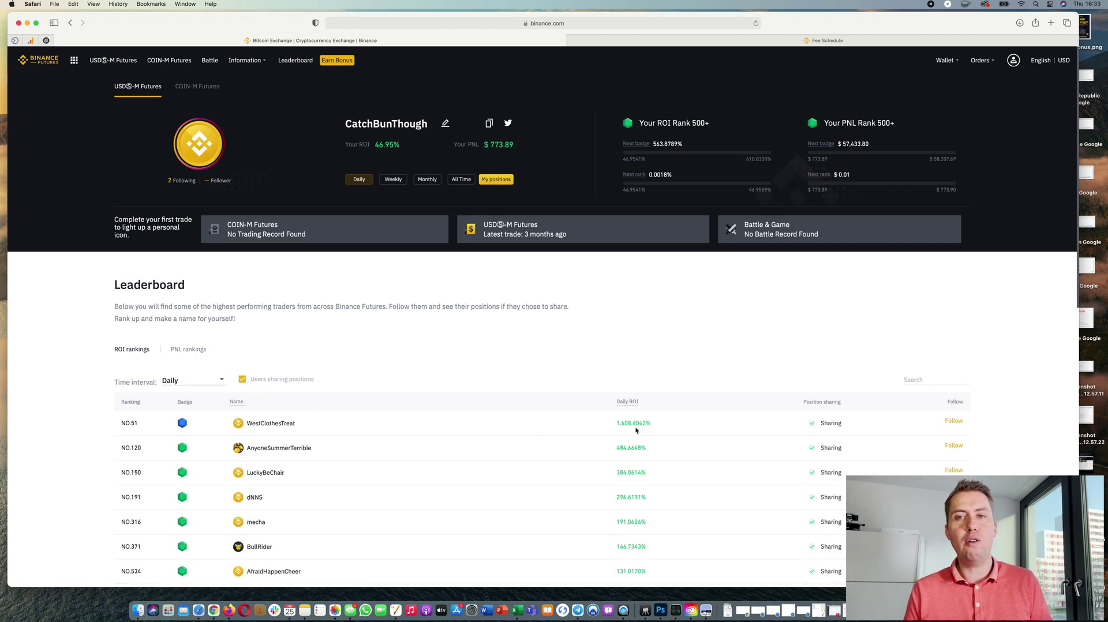
{"action": "left_click", "coordinate": [199, 382]}
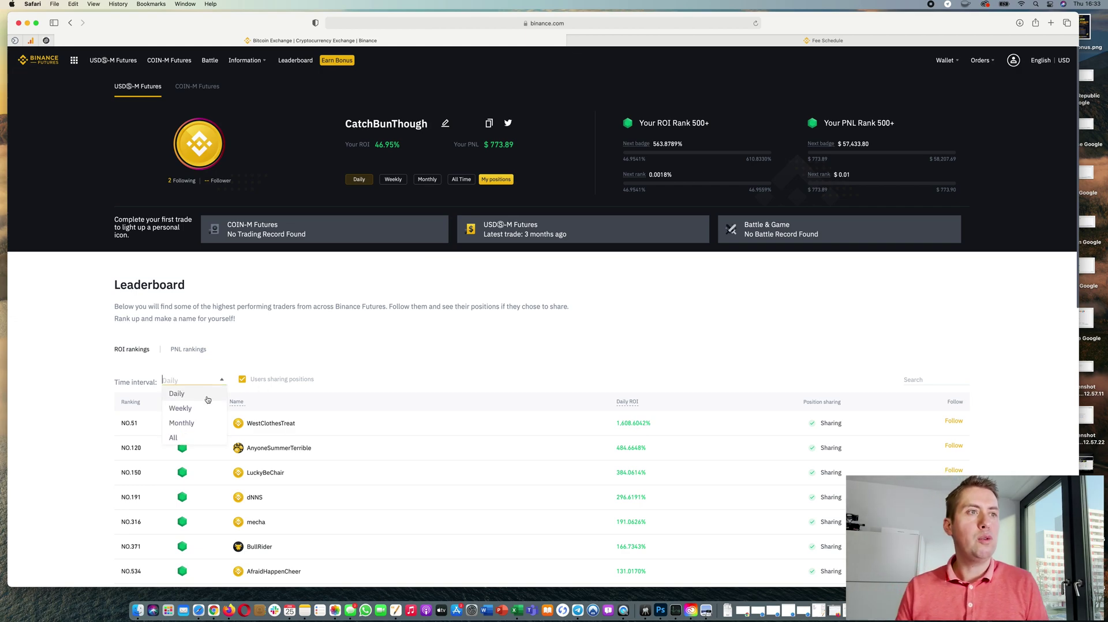
{"action": "left_click", "coordinate": [202, 408]}
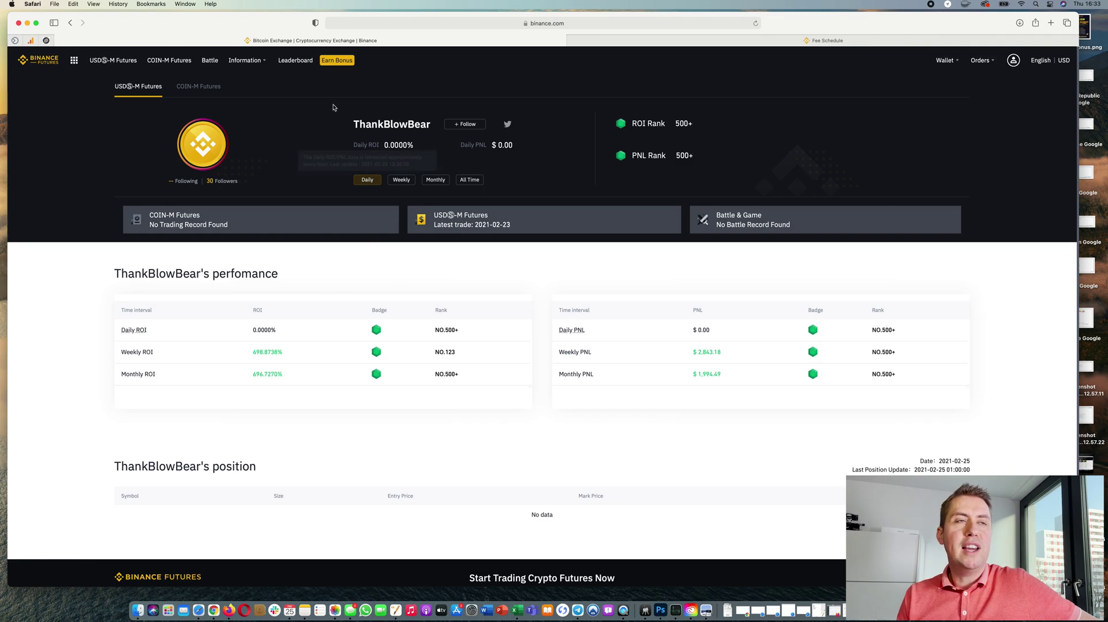
Step: Return from the trader's profile to the Leaderboard and look through the weekly ROI rankings of users sharing positions
{"action": "left_click", "coordinate": [70, 24]}
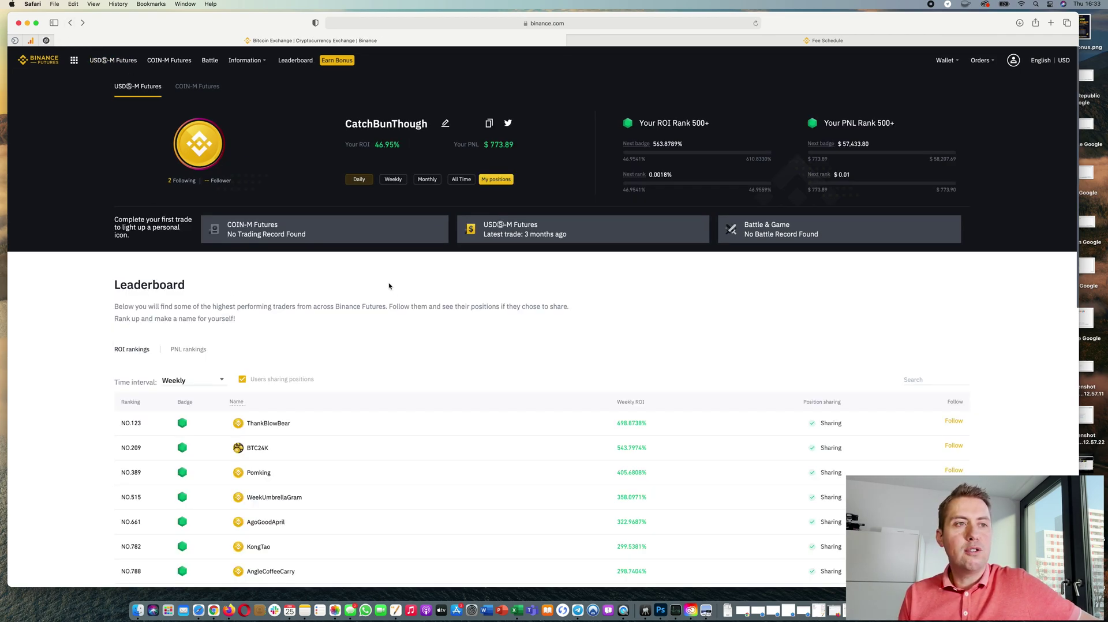
{"action": "scroll", "coordinate": [321, 412], "scroll_direction": "down", "scroll_amount": 4}
{"action": "scroll", "coordinate": [321, 413], "scroll_direction": "up", "scroll_amount": 4}
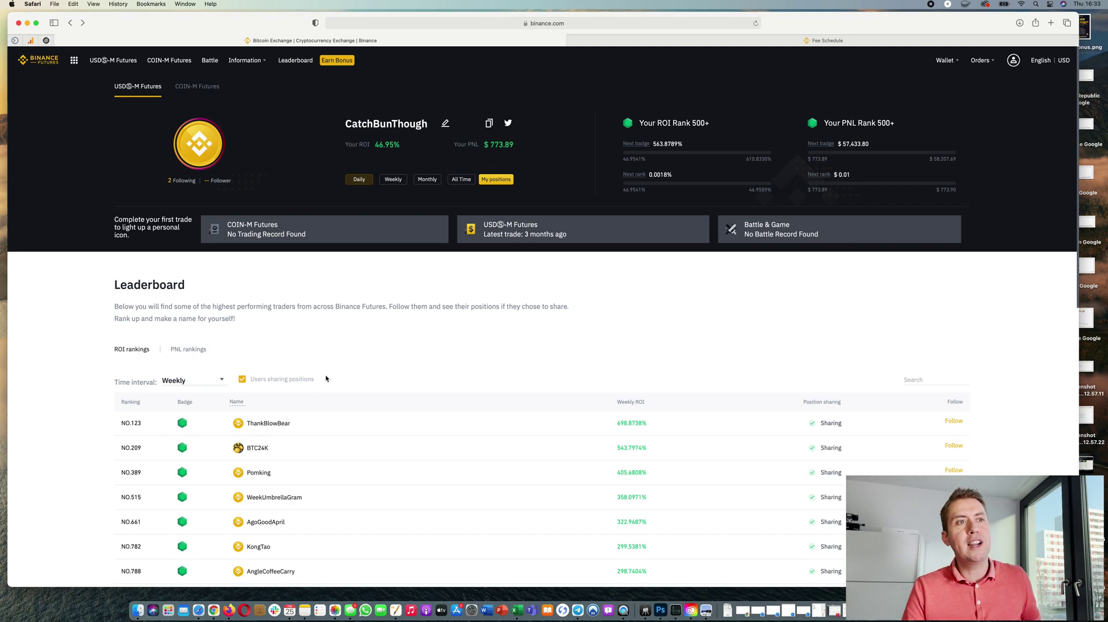
{"action": "scroll", "coordinate": [326, 379], "scroll_direction": "down", "scroll_amount": 3}
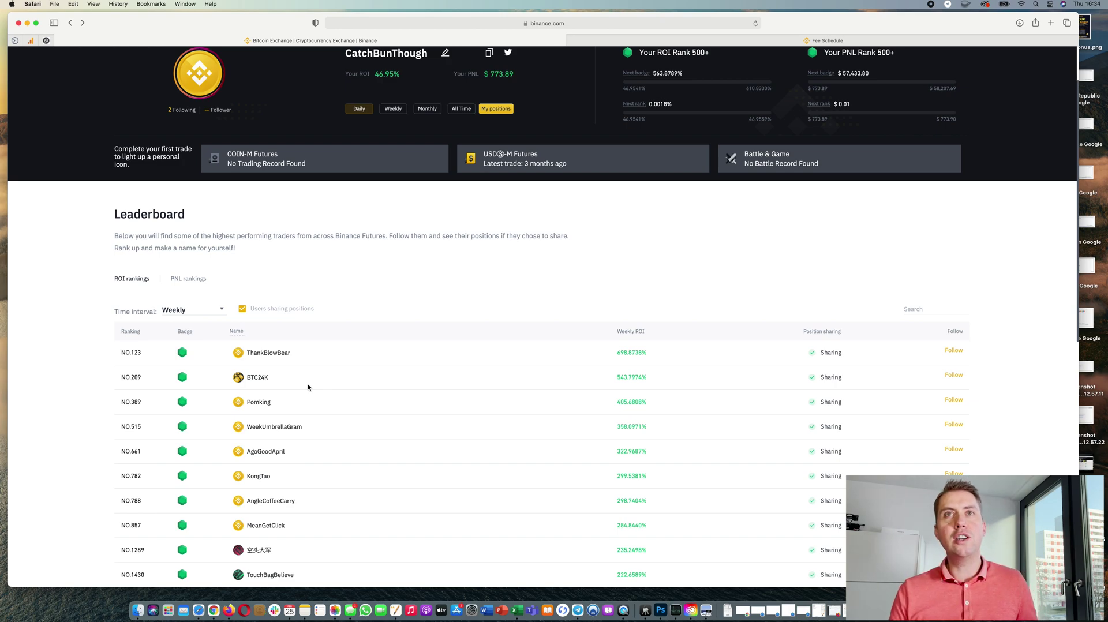
Step: Review the USDⓈ-M Futures maker and taker rates per VIP level in the Fee Schedule, and return to the Leaderboard
{"action": "left_click", "coordinate": [778, 41]}
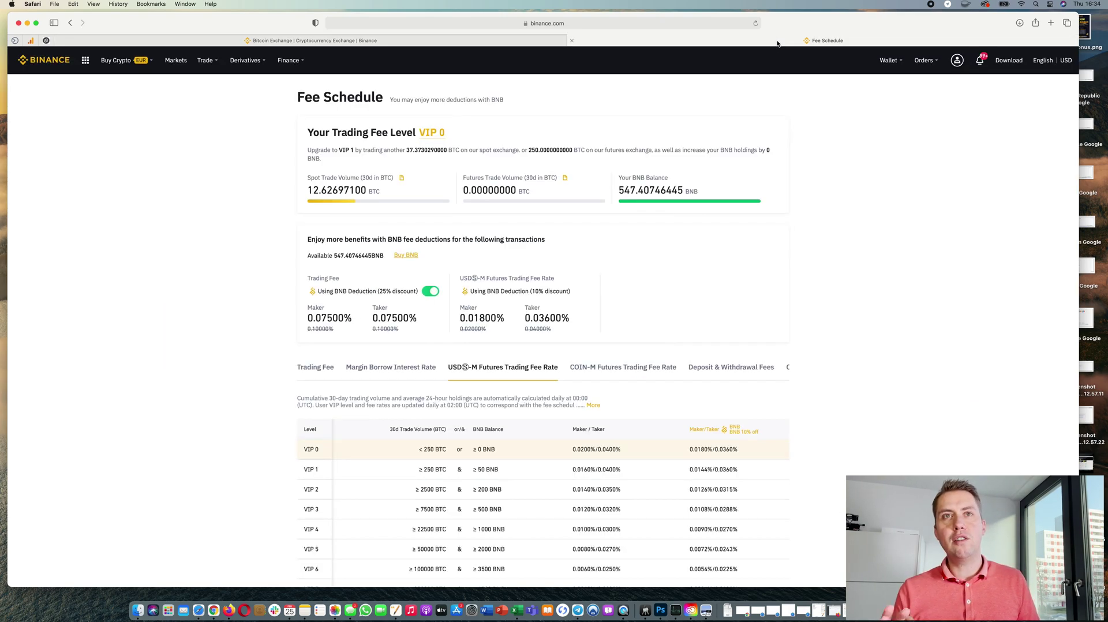
{"action": "scroll", "coordinate": [554, 386], "scroll_direction": "down", "scroll_amount": 3}
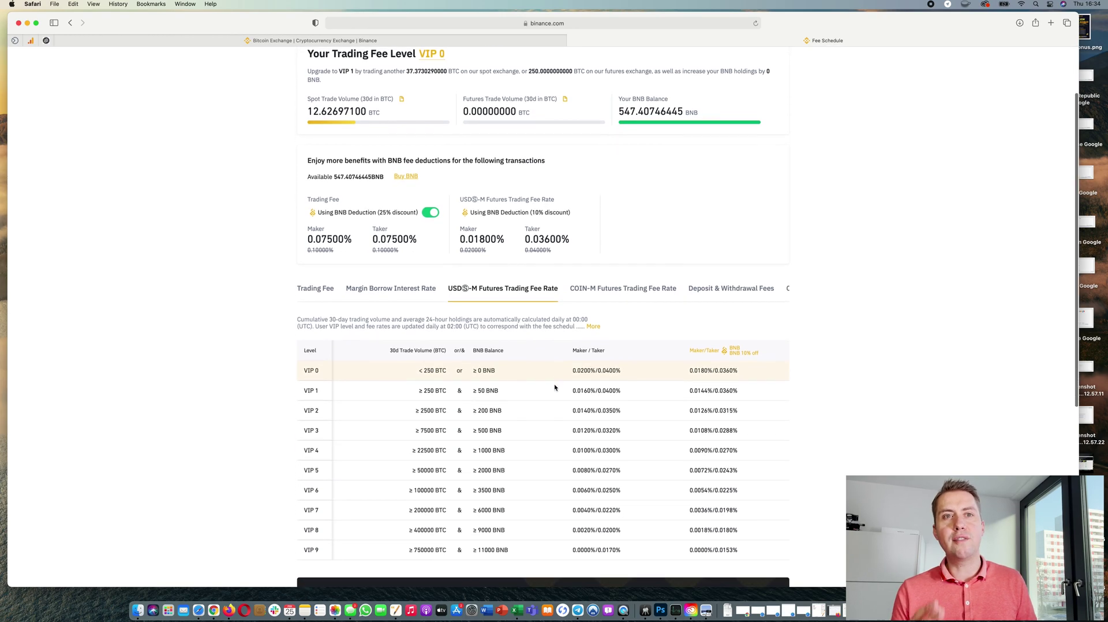
{"action": "scroll", "coordinate": [554, 386], "scroll_direction": "down", "scroll_amount": 1}
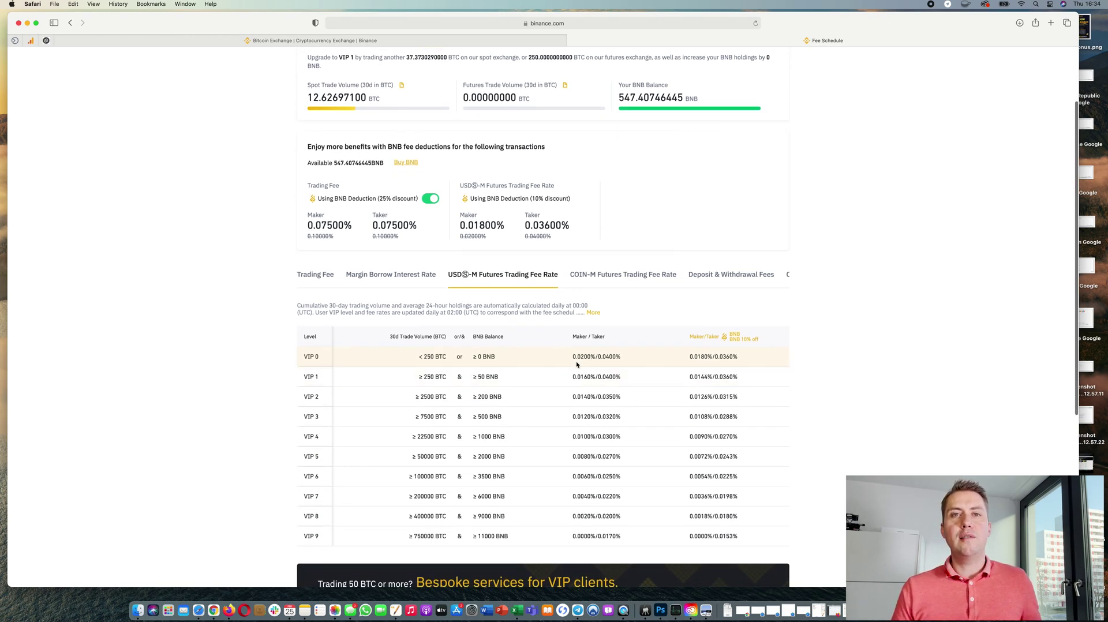
{"action": "scroll", "coordinate": [572, 369], "scroll_direction": "up", "scroll_amount": 2}
{"action": "scroll", "coordinate": [554, 346], "scroll_direction": "down", "scroll_amount": 2}
{"action": "scroll", "coordinate": [508, 300], "scroll_direction": "up", "scroll_amount": 3}
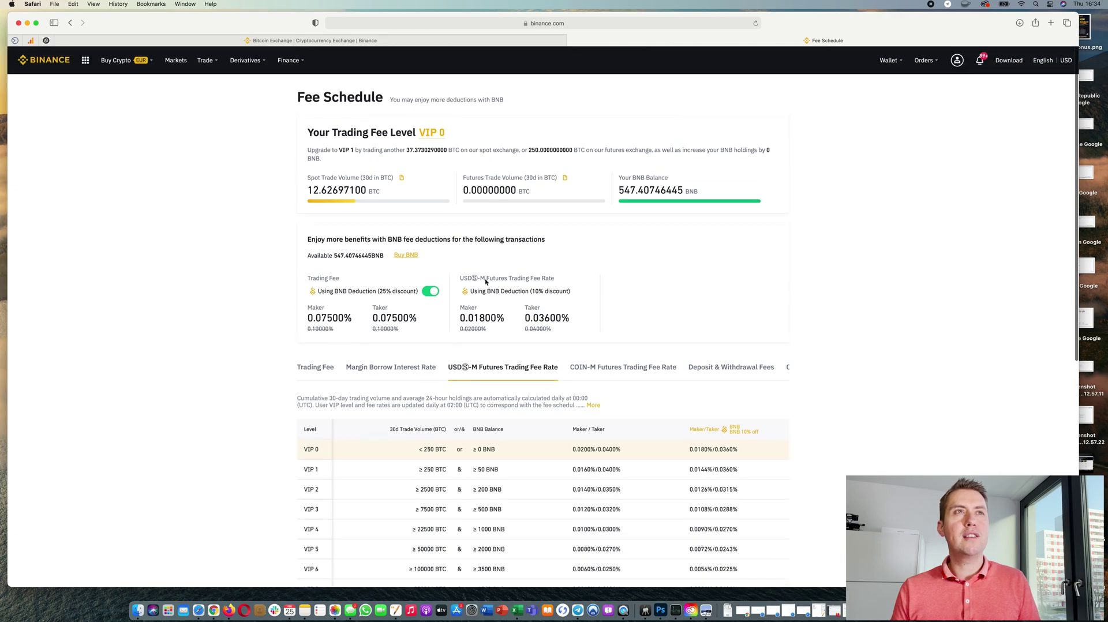
{"action": "left_click", "coordinate": [404, 41]}
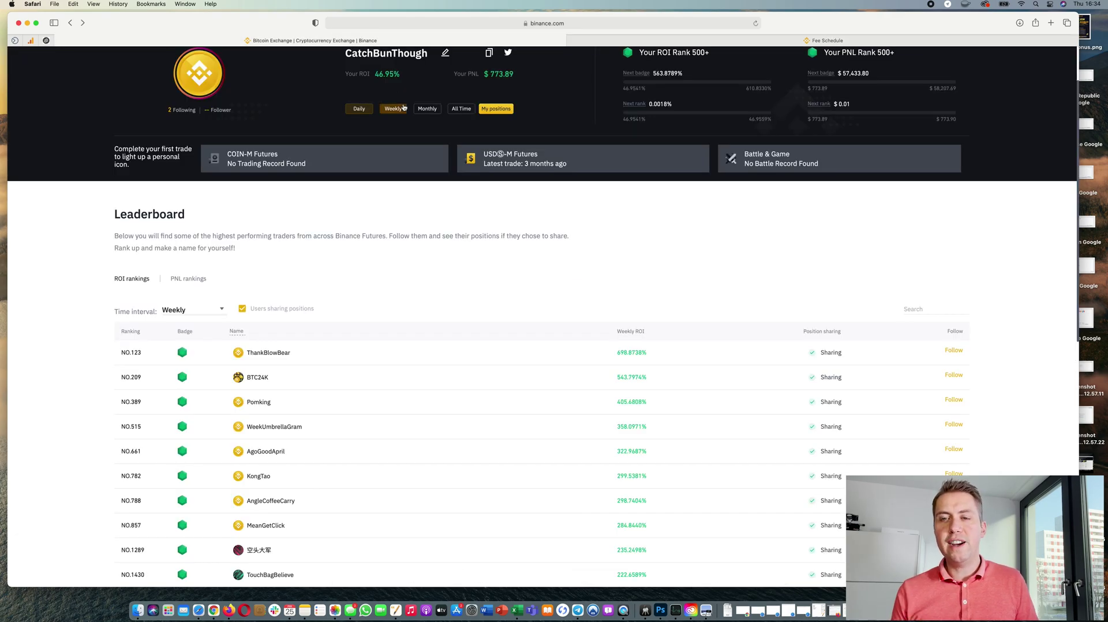